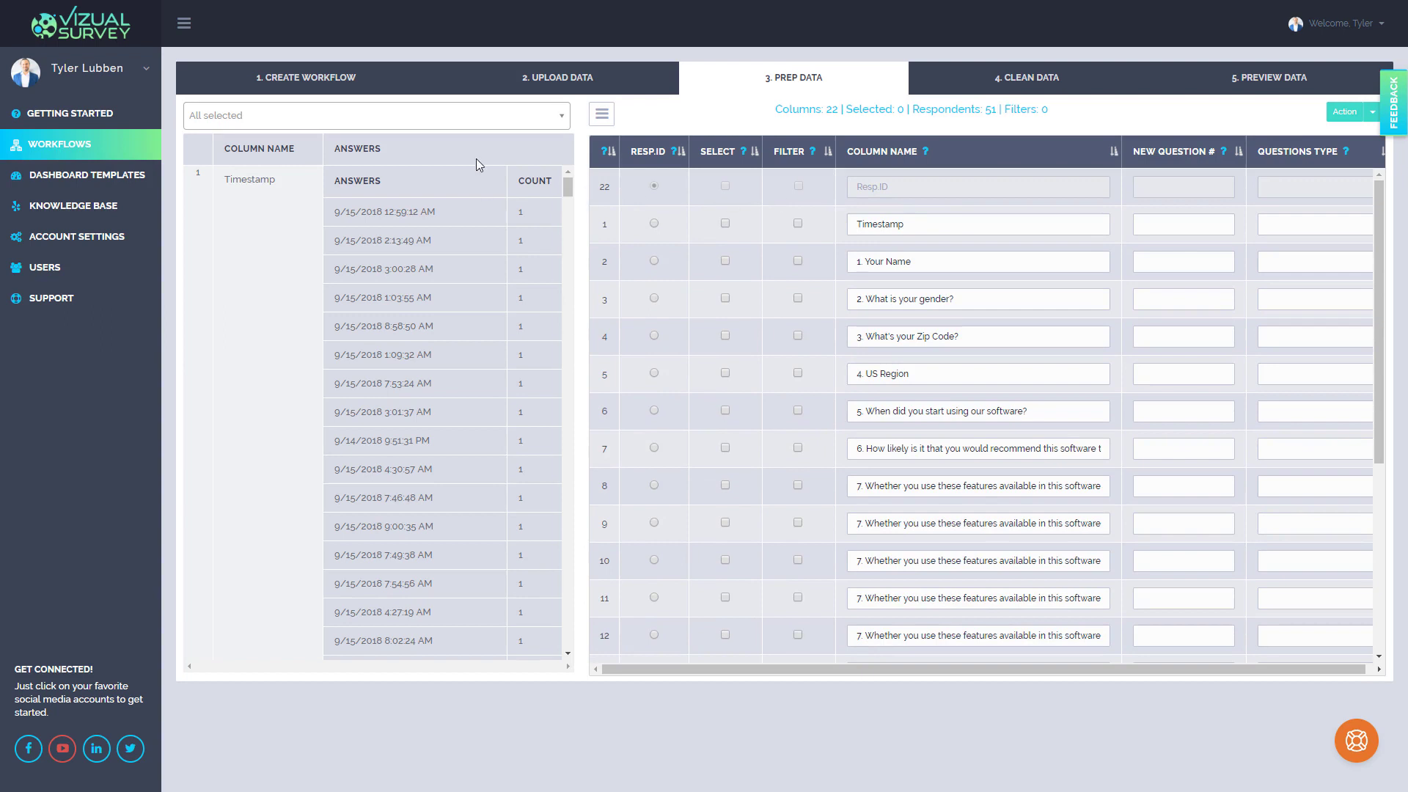
Browse the Timestamp column's answers and collapse the navigation sidebar
{"action": "scroll", "coordinate": [452, 176], "scroll_direction": "down", "scroll_amount": 5}
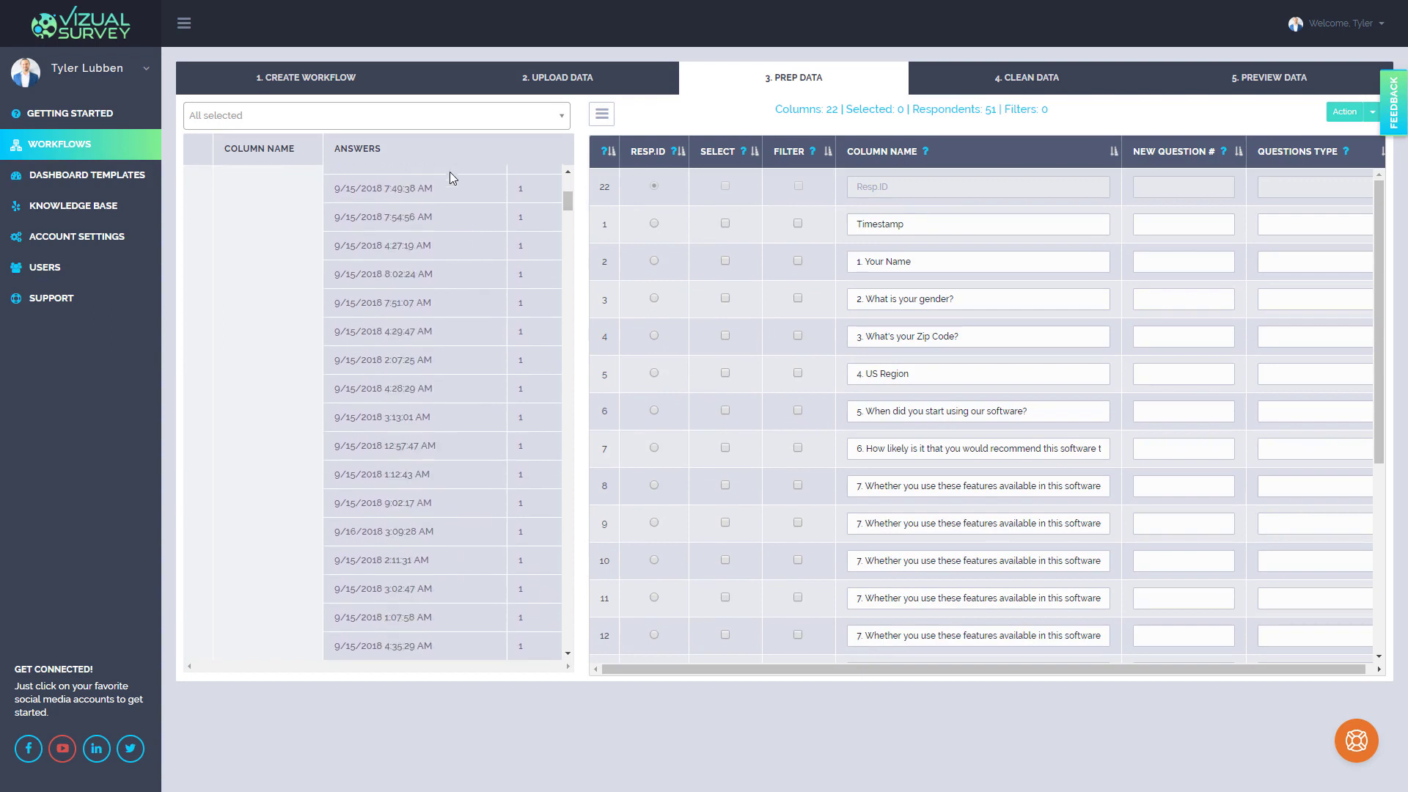
{"action": "scroll", "coordinate": [450, 173], "scroll_direction": "down", "scroll_amount": 15}
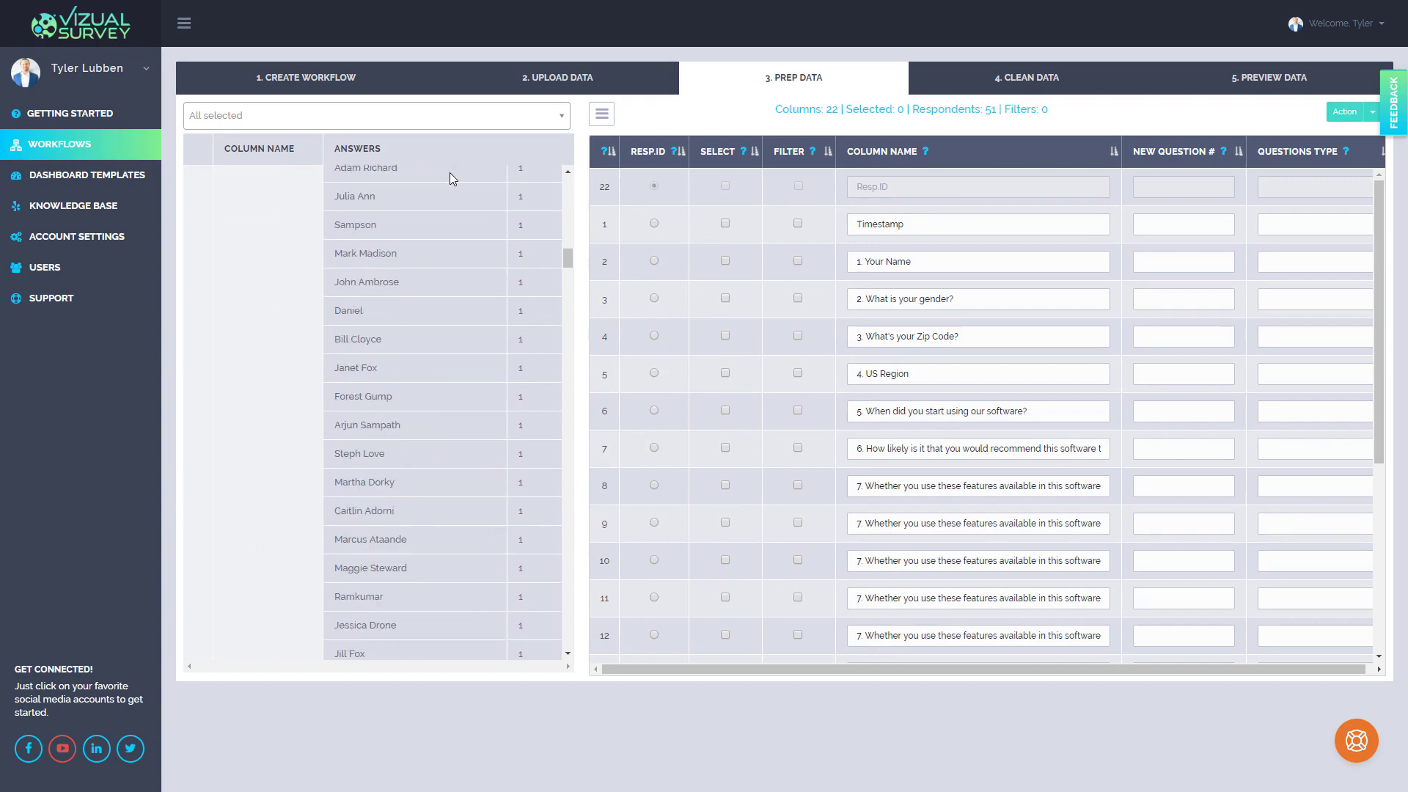
{"action": "scroll", "coordinate": [450, 173], "scroll_direction": "up", "scroll_amount": 20}
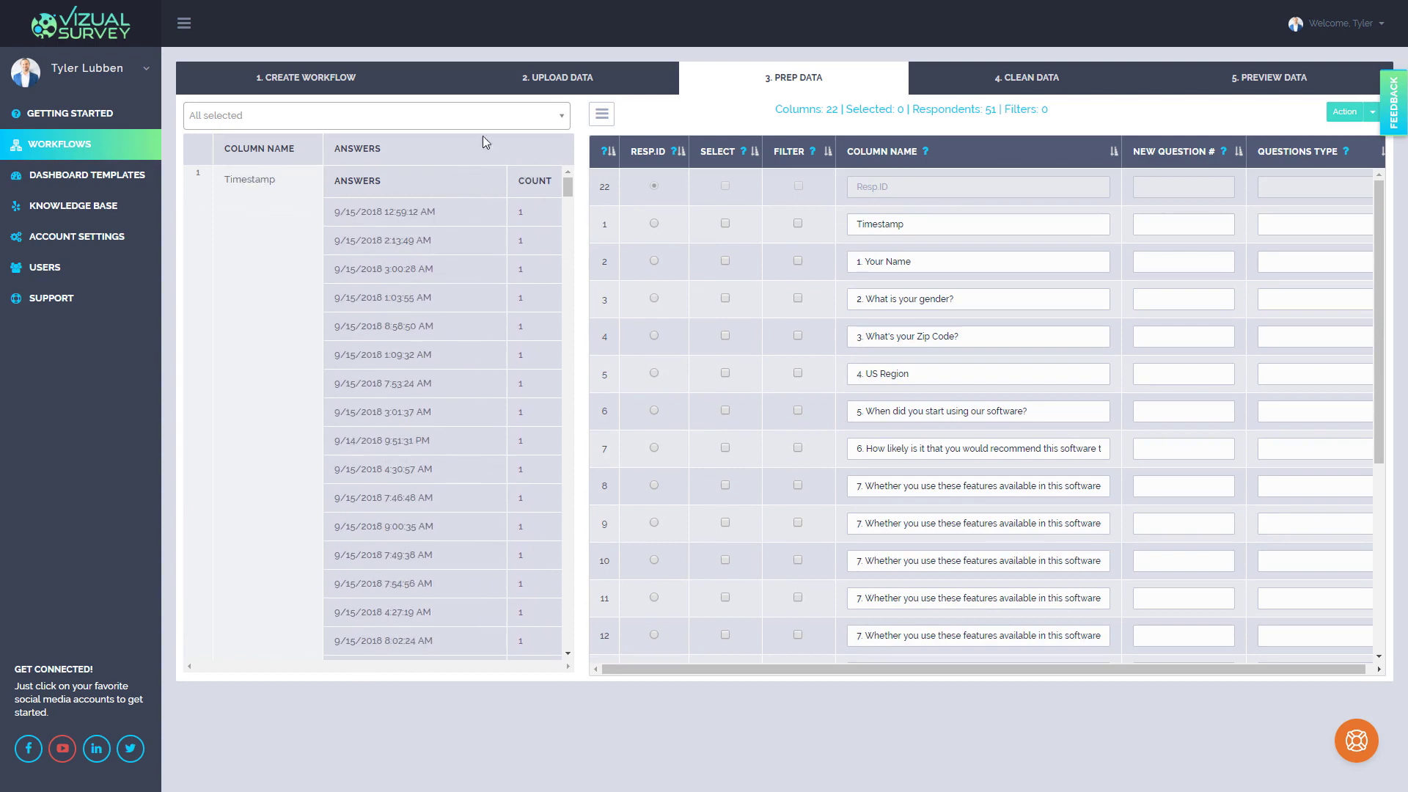
{"action": "left_click", "coordinate": [178, 26]}
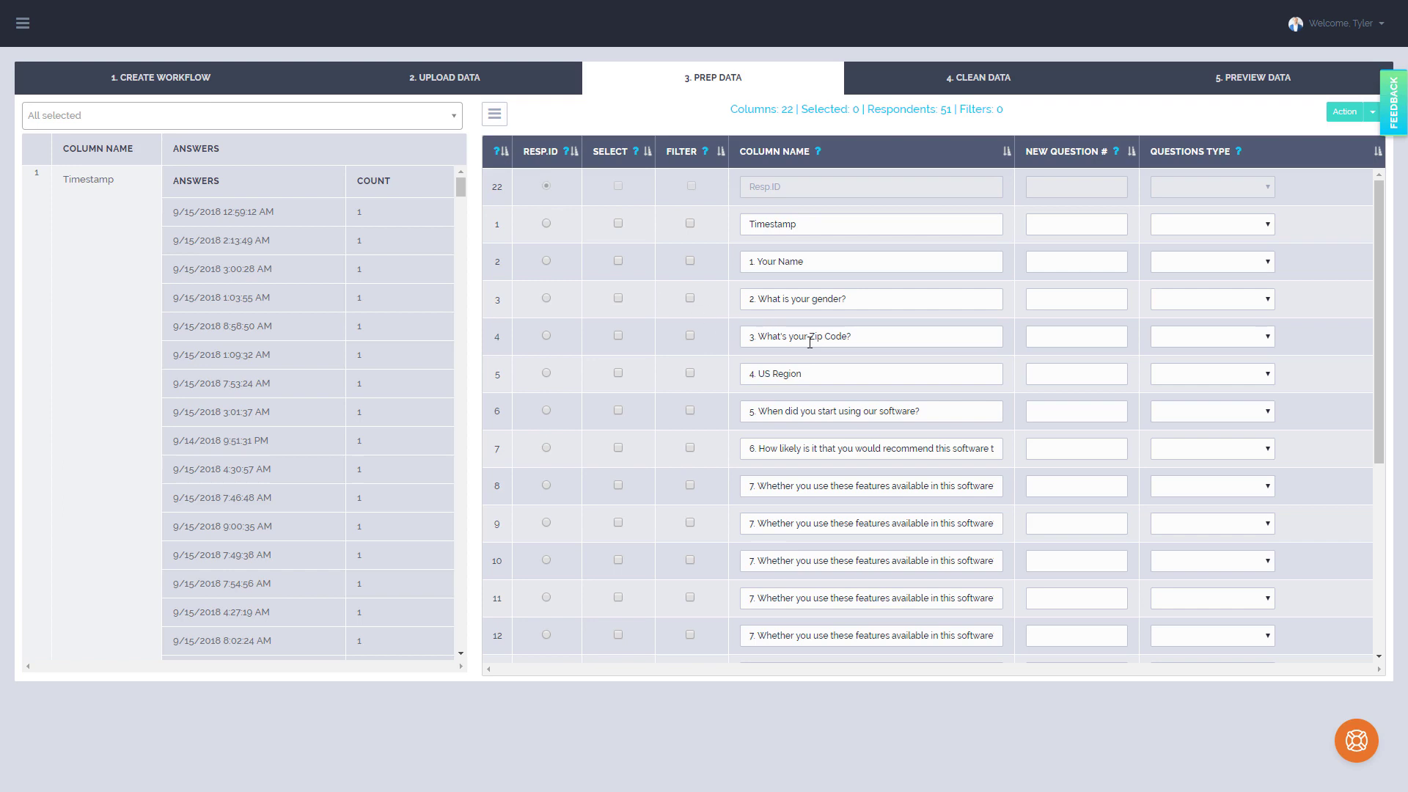
Try setting the gender question as the respondent ID, then restore Resp.ID as the respondent ID column
{"action": "left_click", "coordinate": [546, 300]}
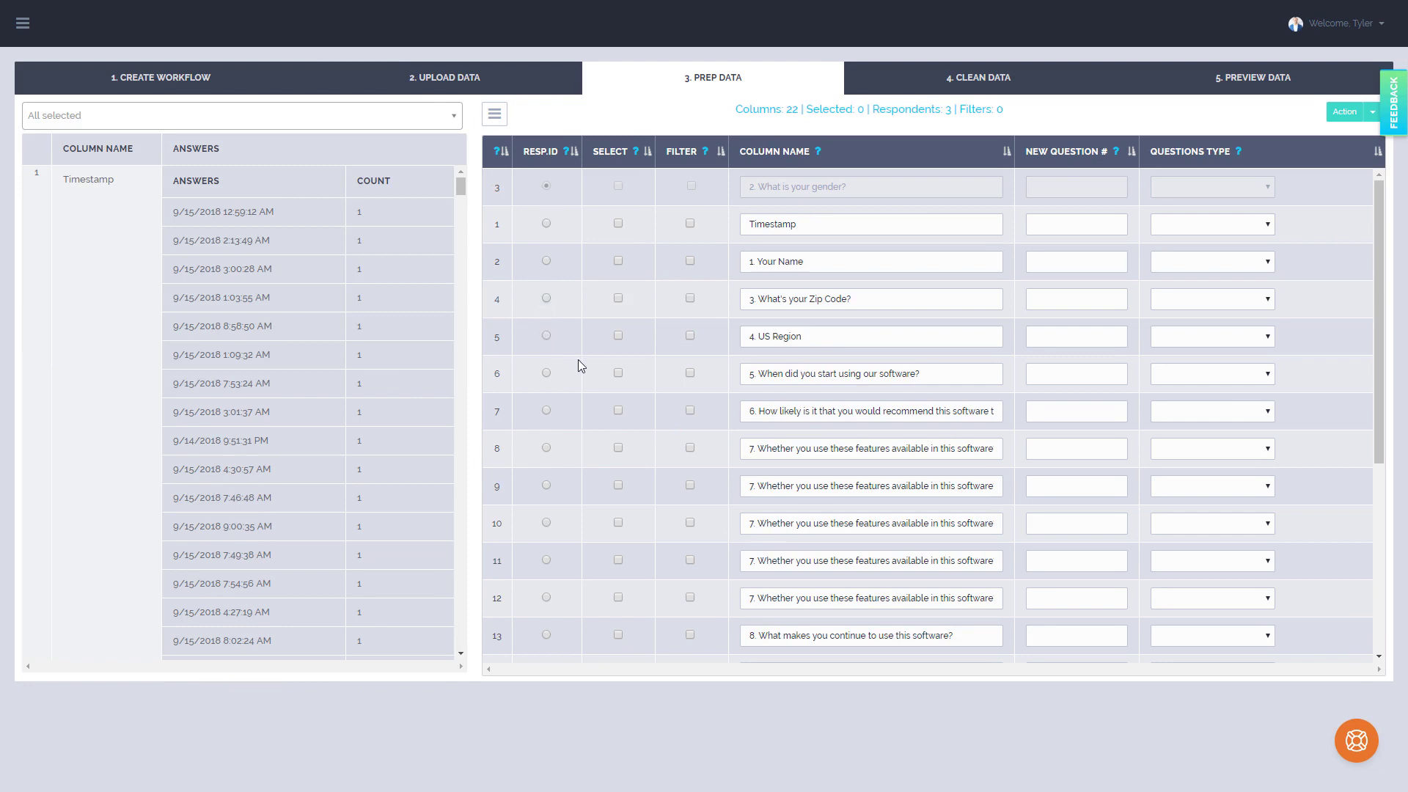
{"action": "scroll", "coordinate": [578, 361], "scroll_direction": "down", "scroll_amount": 5}
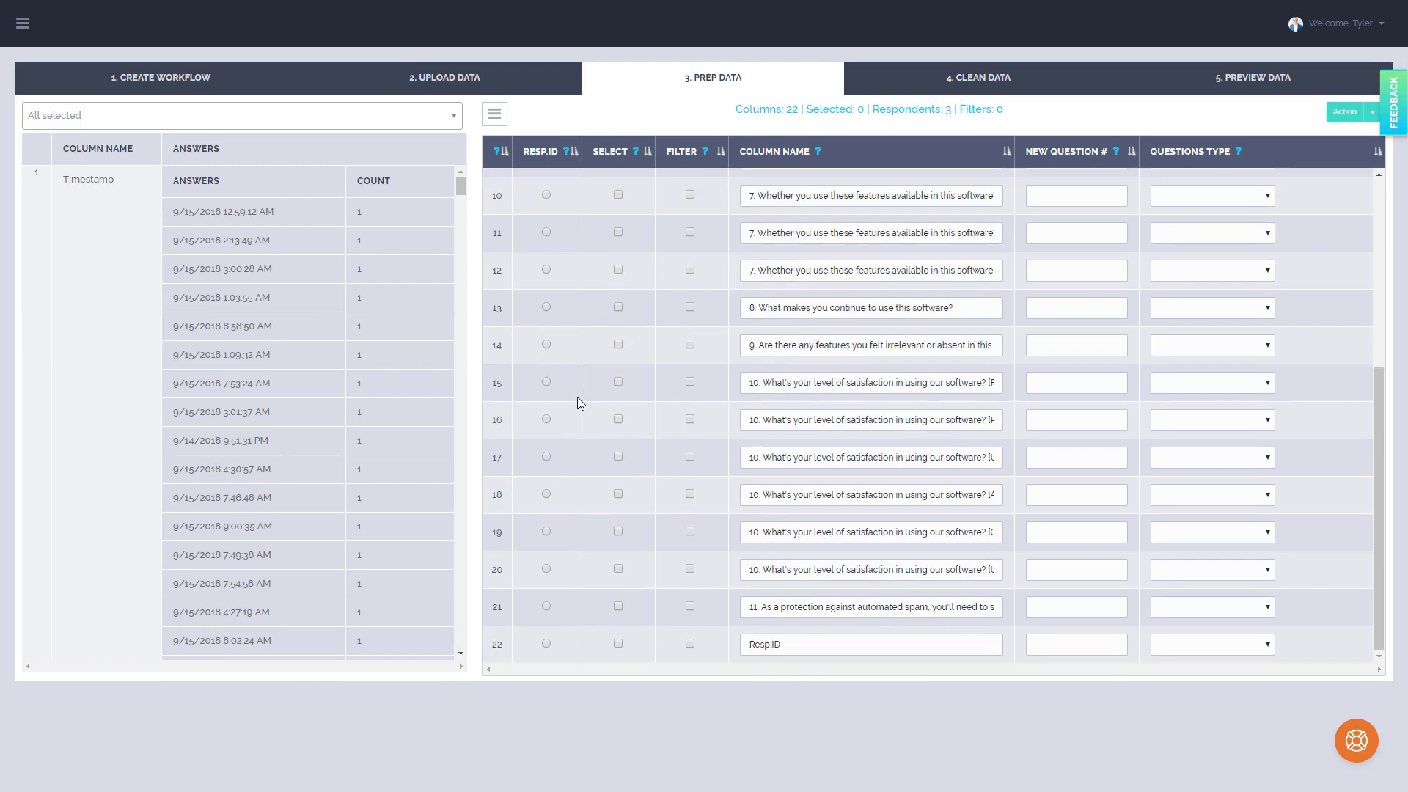
{"action": "left_click", "coordinate": [546, 644]}
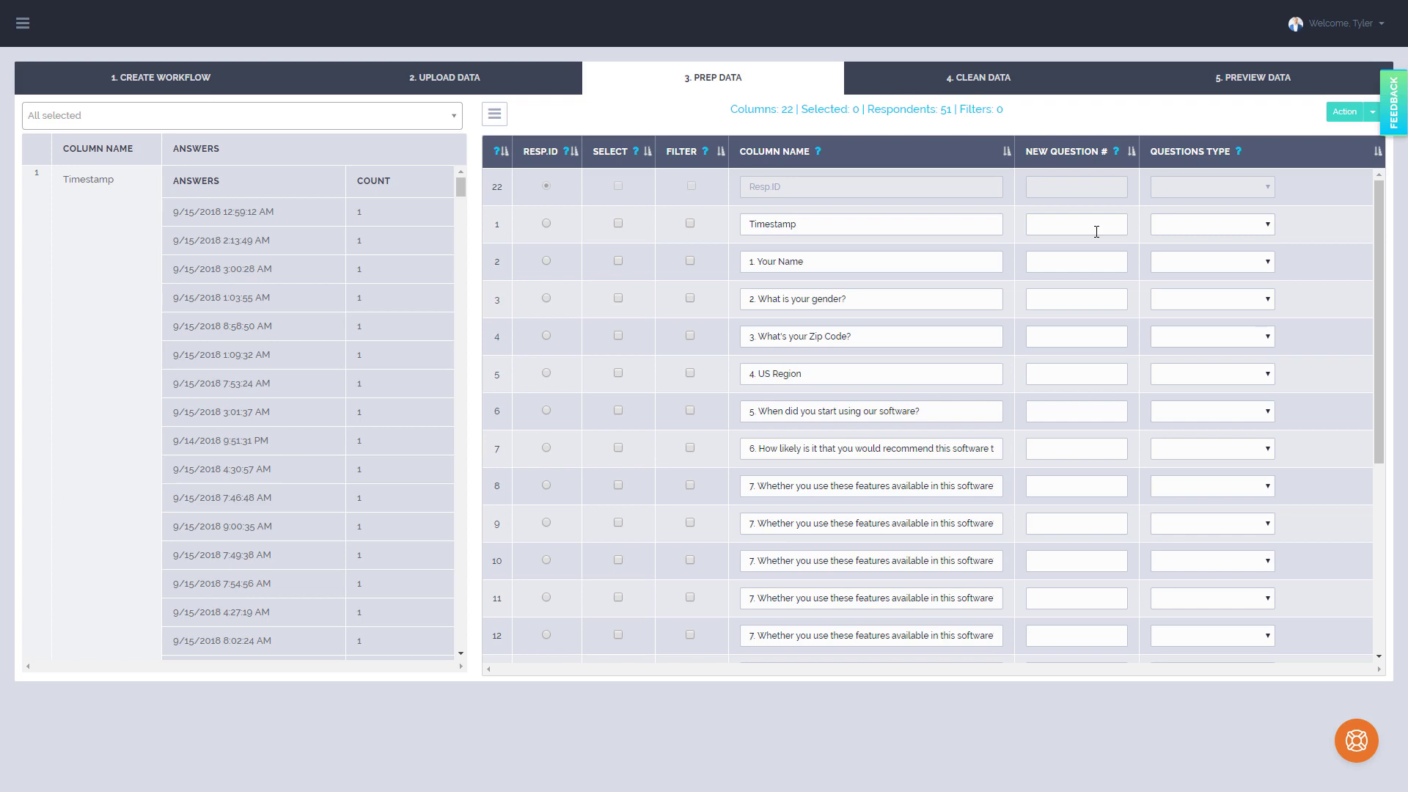
Hide the Timestamp column and the spam-protection question 11 from the question list
{"action": "scroll", "coordinate": [943, 438], "scroll_direction": "down", "scroll_amount": 2}
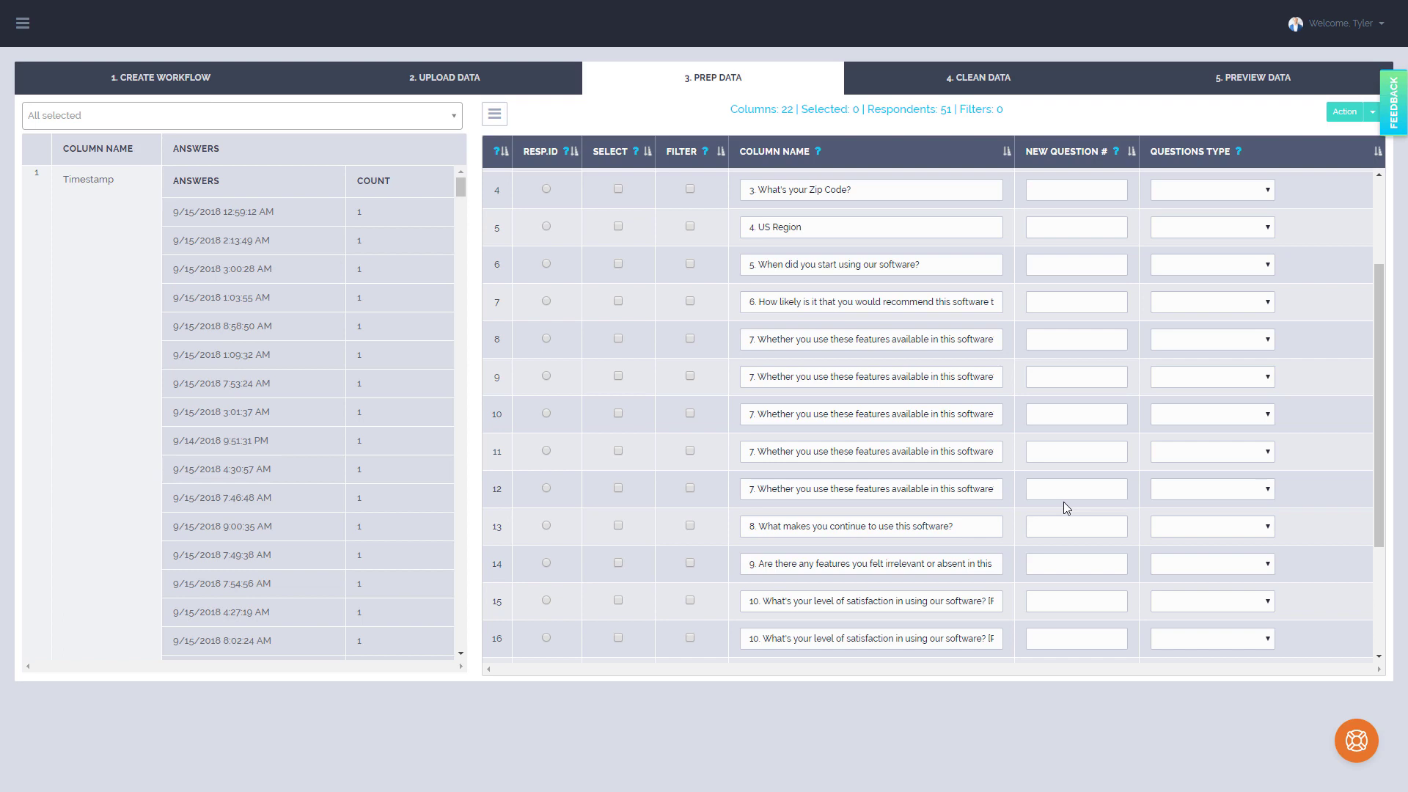
{"action": "scroll", "coordinate": [1064, 502], "scroll_direction": "up", "scroll_amount": 2}
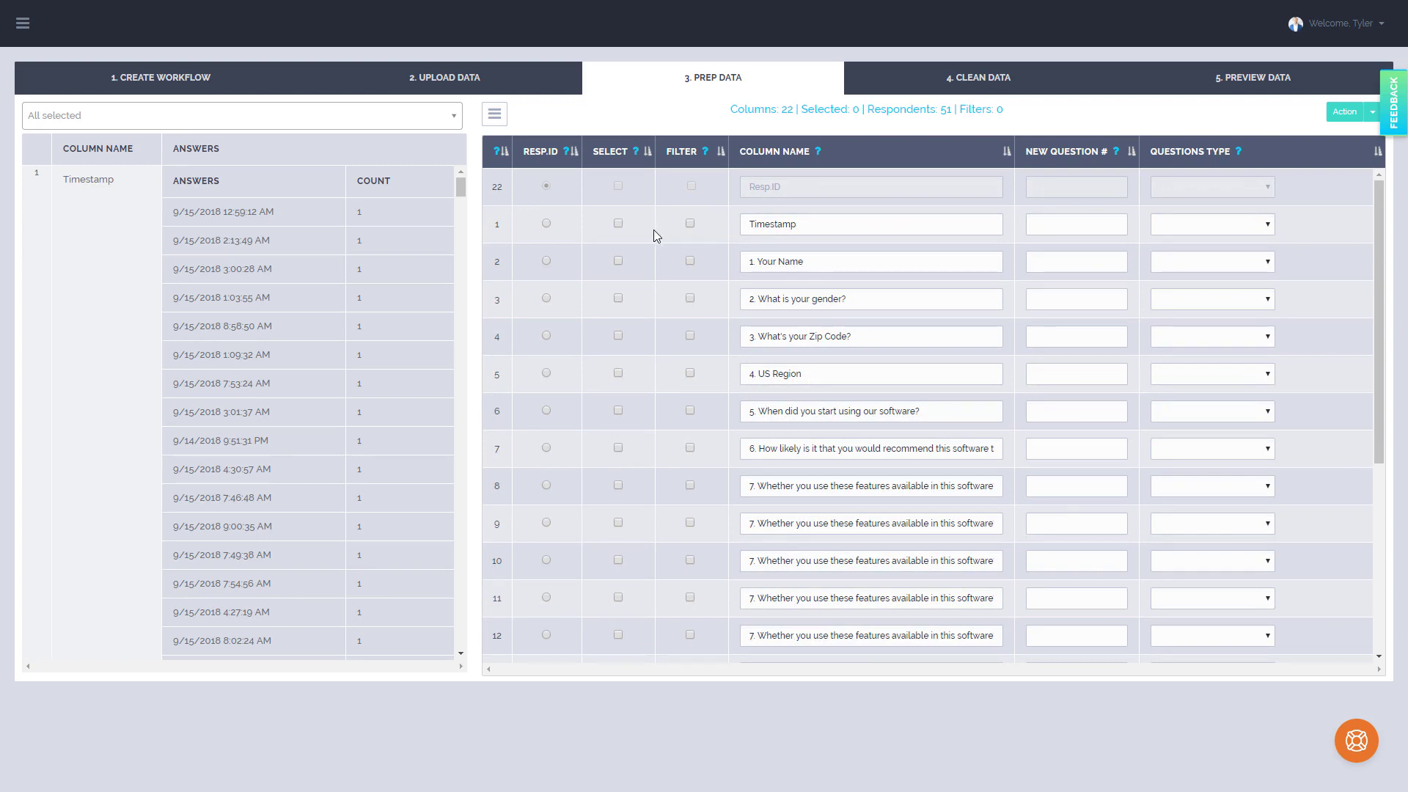
{"action": "left_click", "coordinate": [619, 225]}
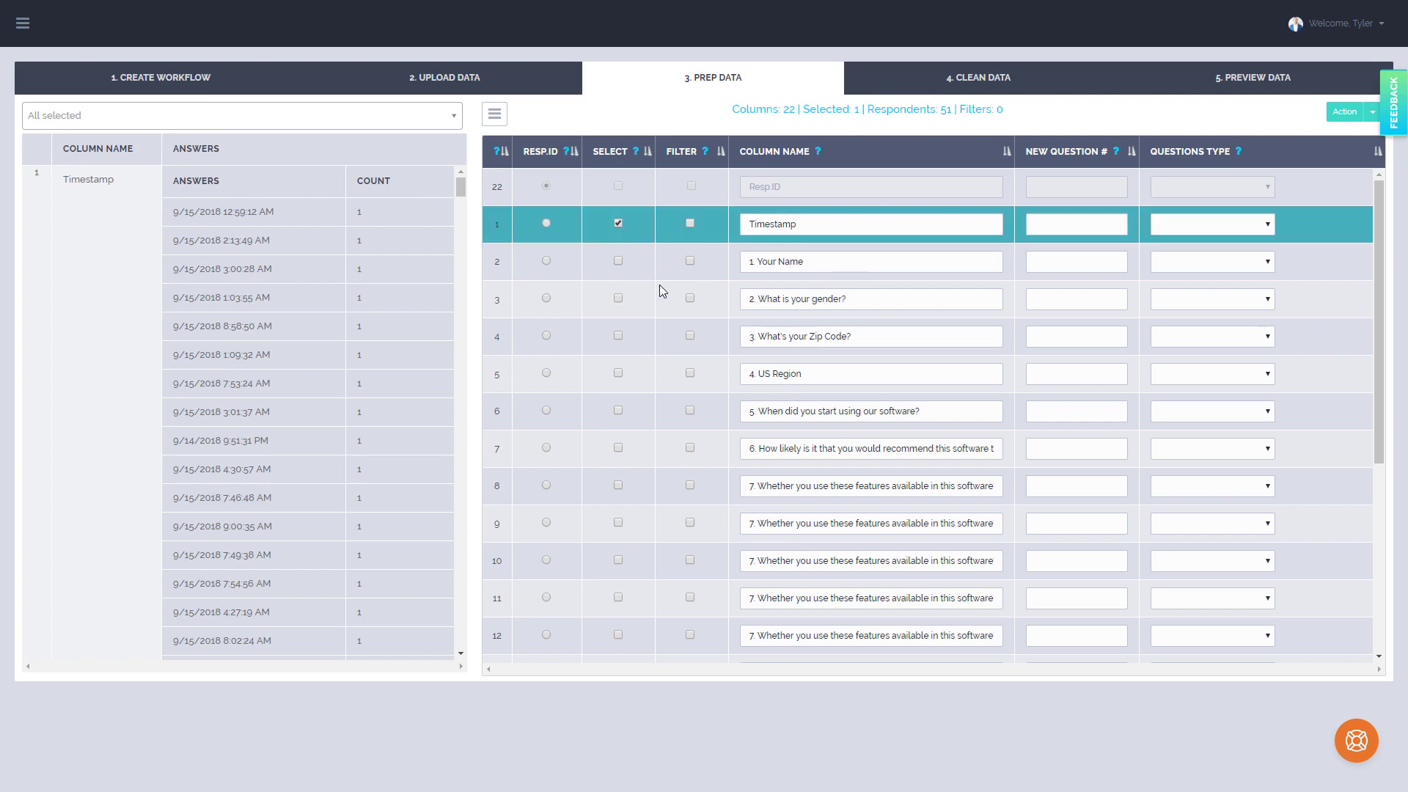
{"action": "scroll", "coordinate": [659, 286], "scroll_direction": "down", "scroll_amount": 5}
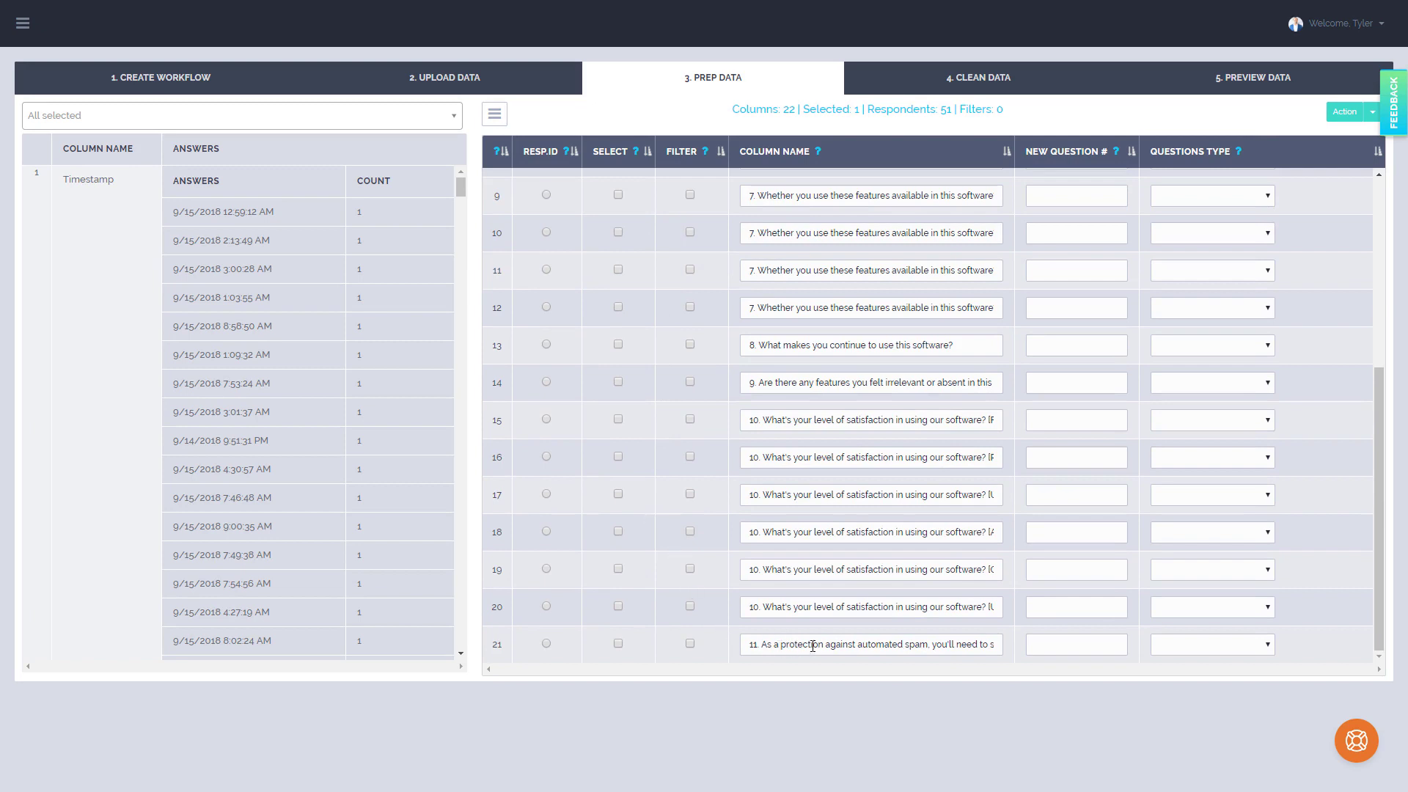
{"action": "left_click", "coordinate": [618, 644]}
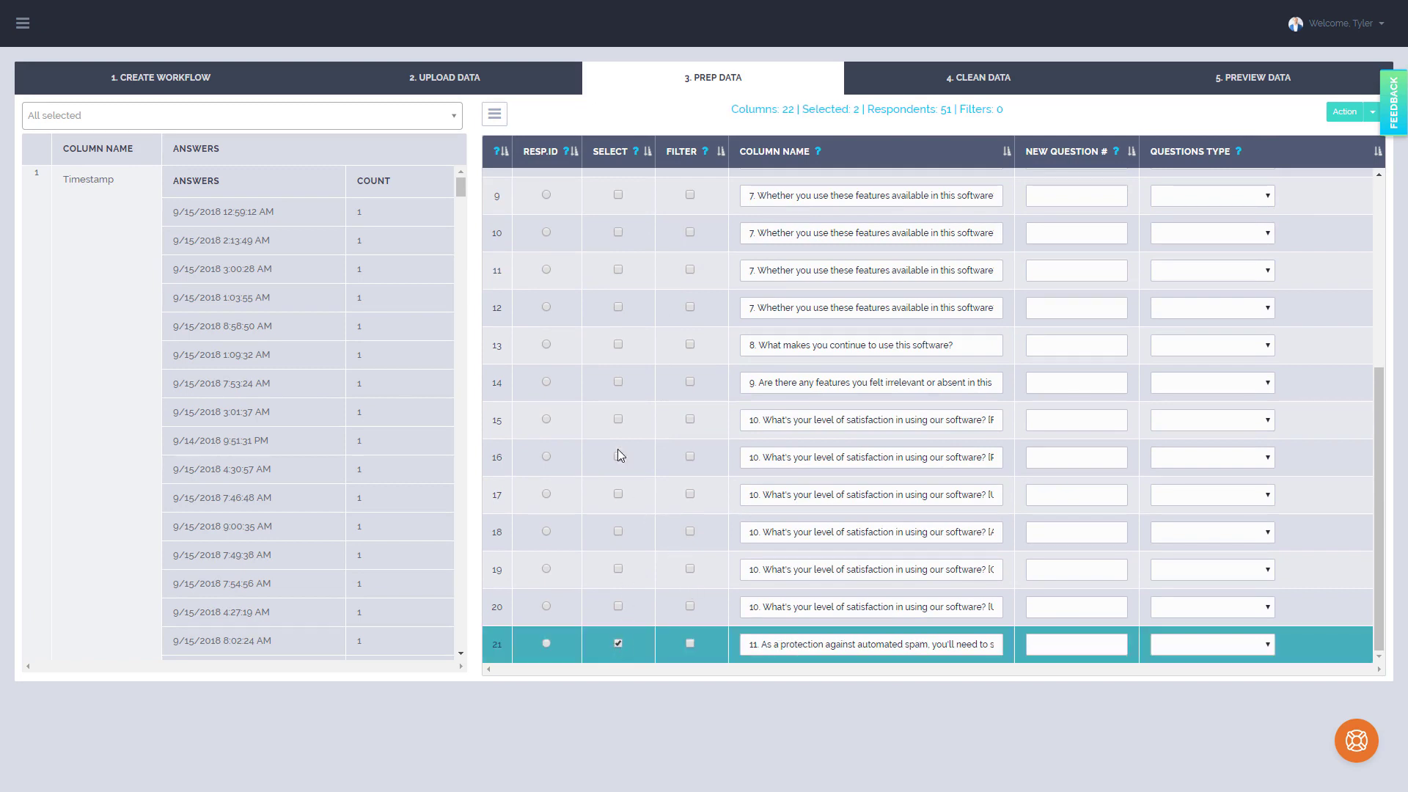
{"action": "left_click", "coordinate": [1346, 115]}
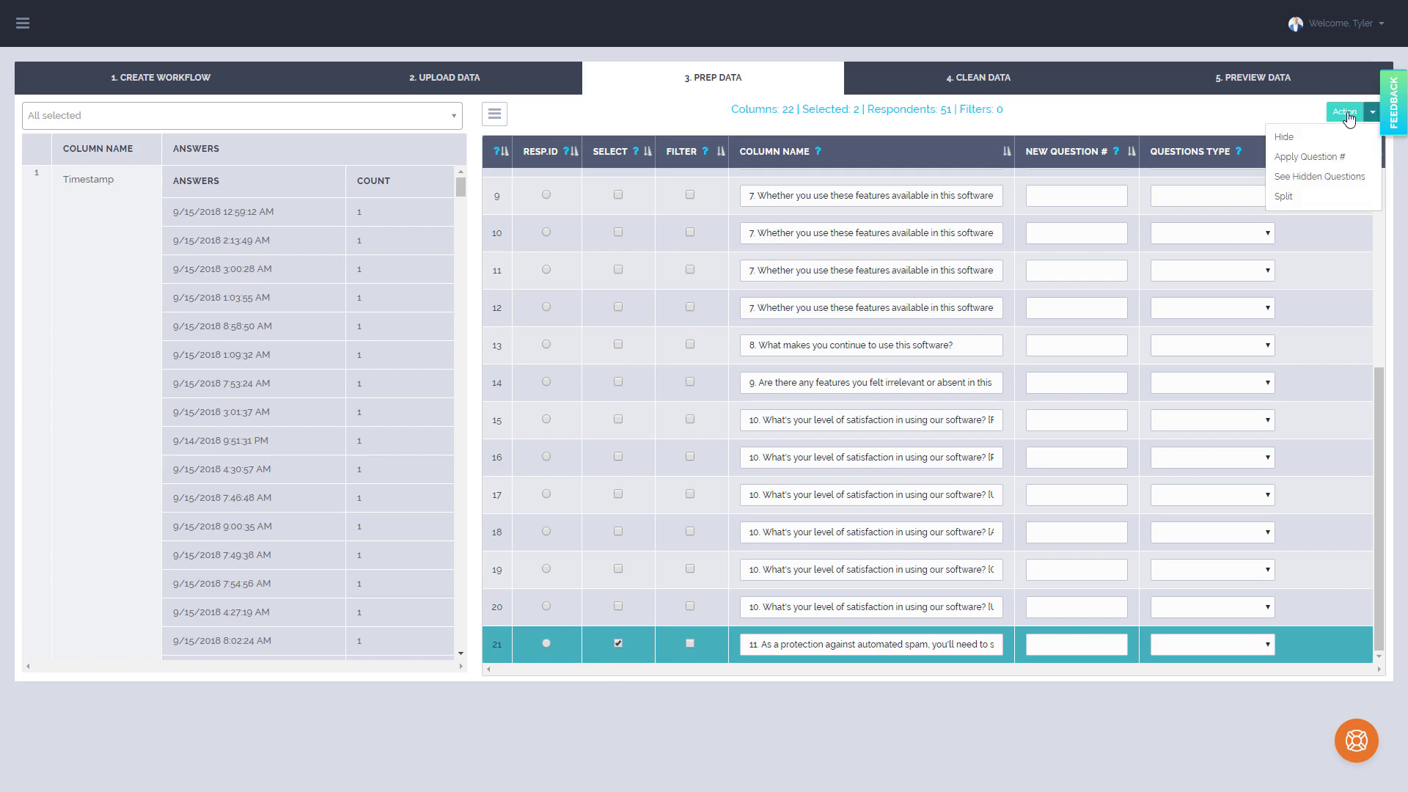
{"action": "left_click", "coordinate": [1287, 136]}
{"action": "left_click", "coordinate": [891, 419]}
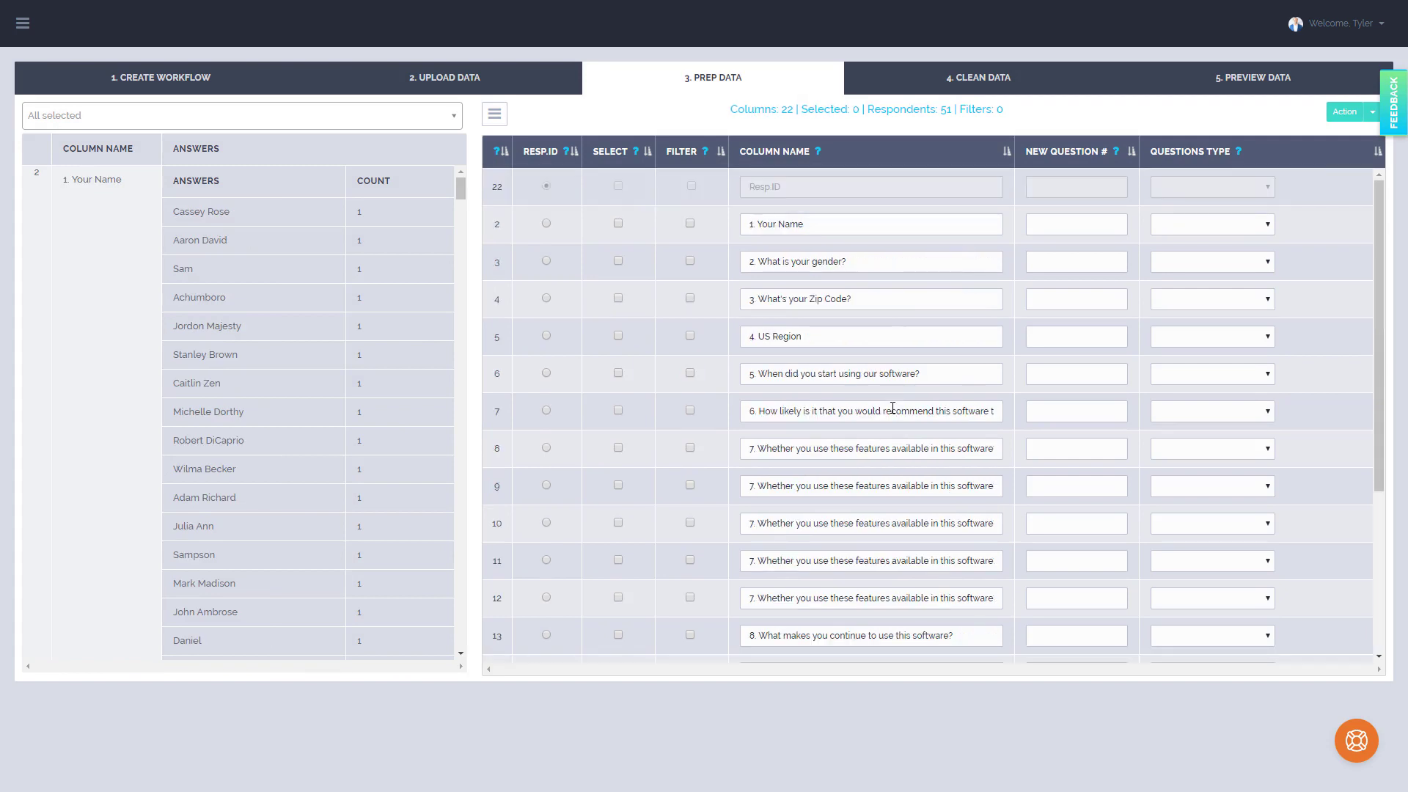
Number questions 1 to 9 in the New Question # column, giving all five question-7 rows the number 7
{"action": "left_click", "coordinate": [1372, 112]}
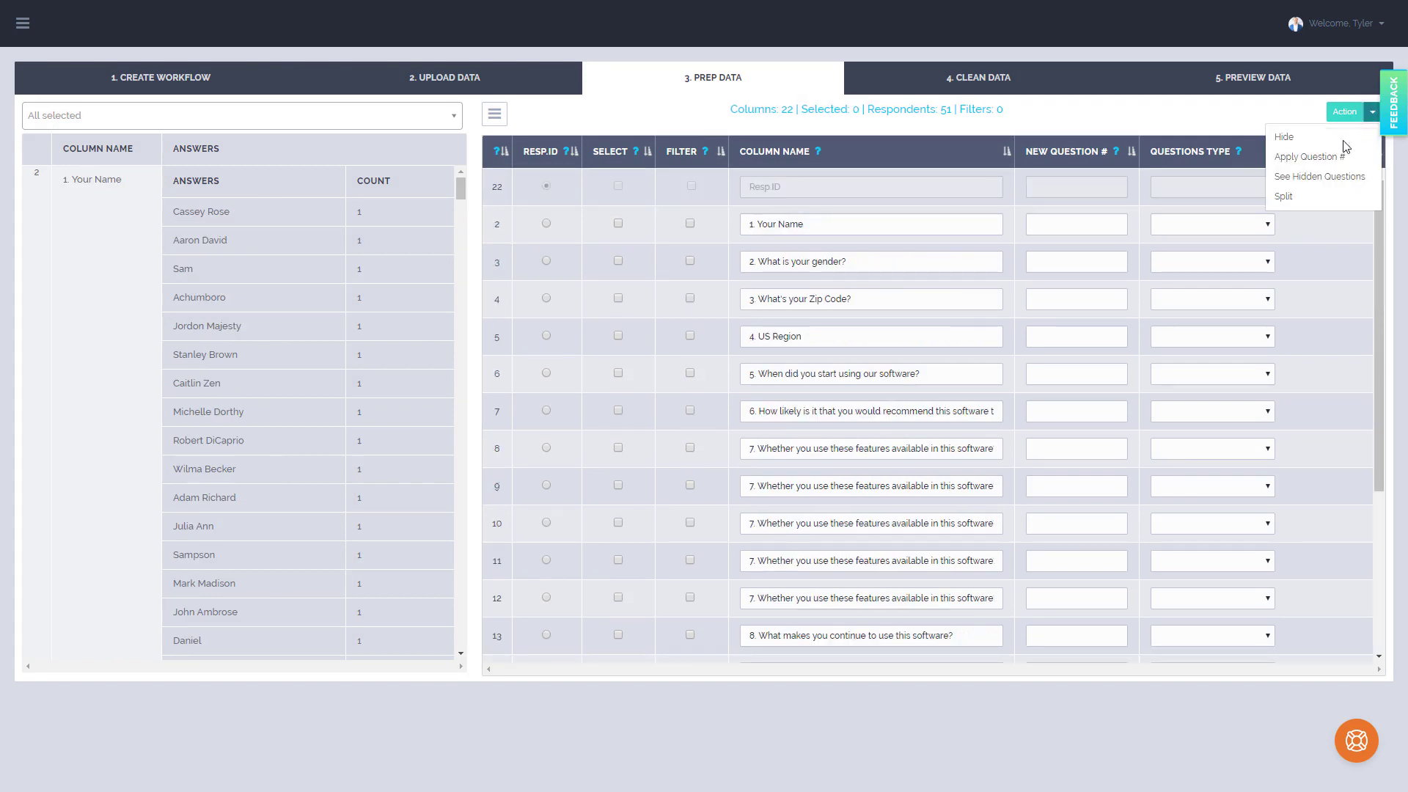
{"action": "left_click", "coordinate": [1315, 116]}
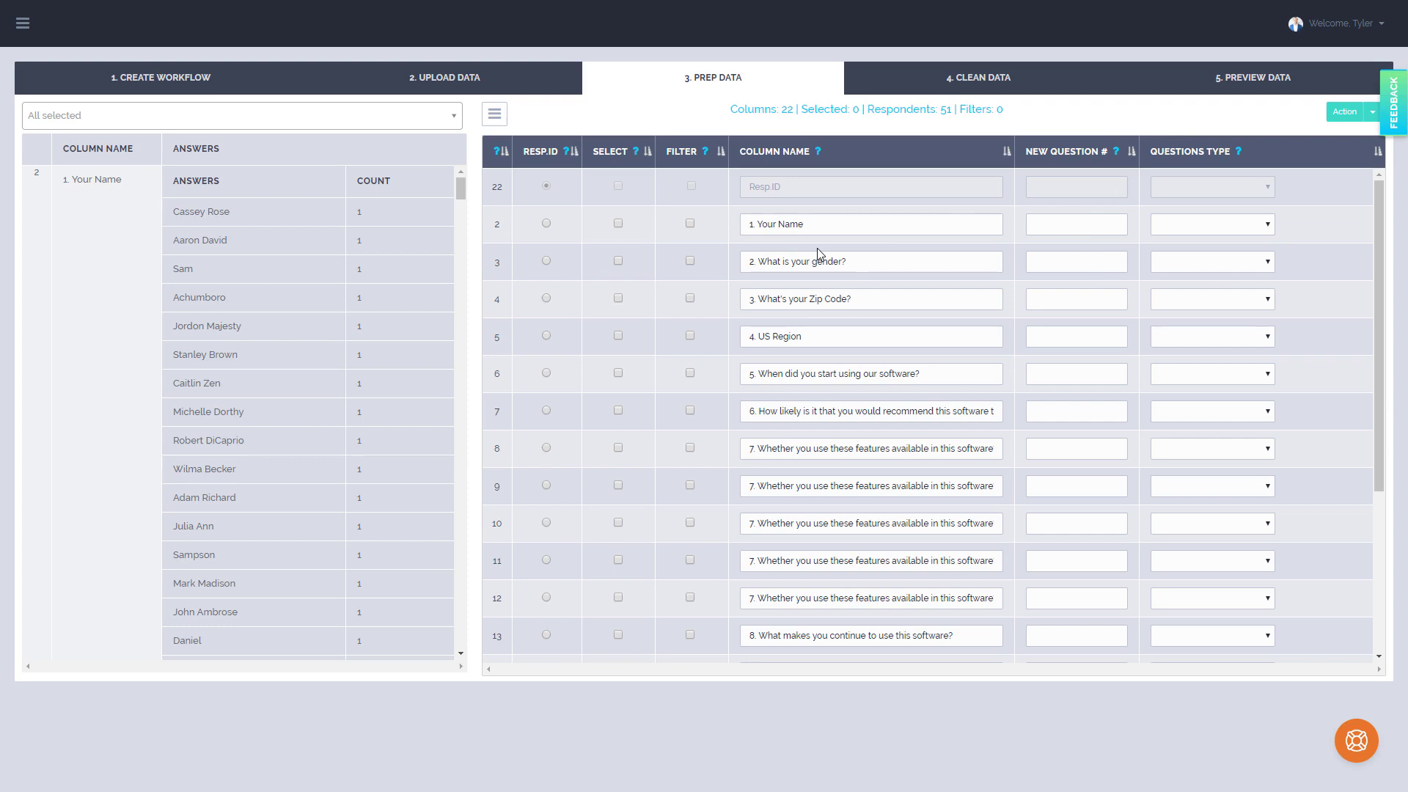
{"action": "left_click", "coordinate": [1038, 224]}
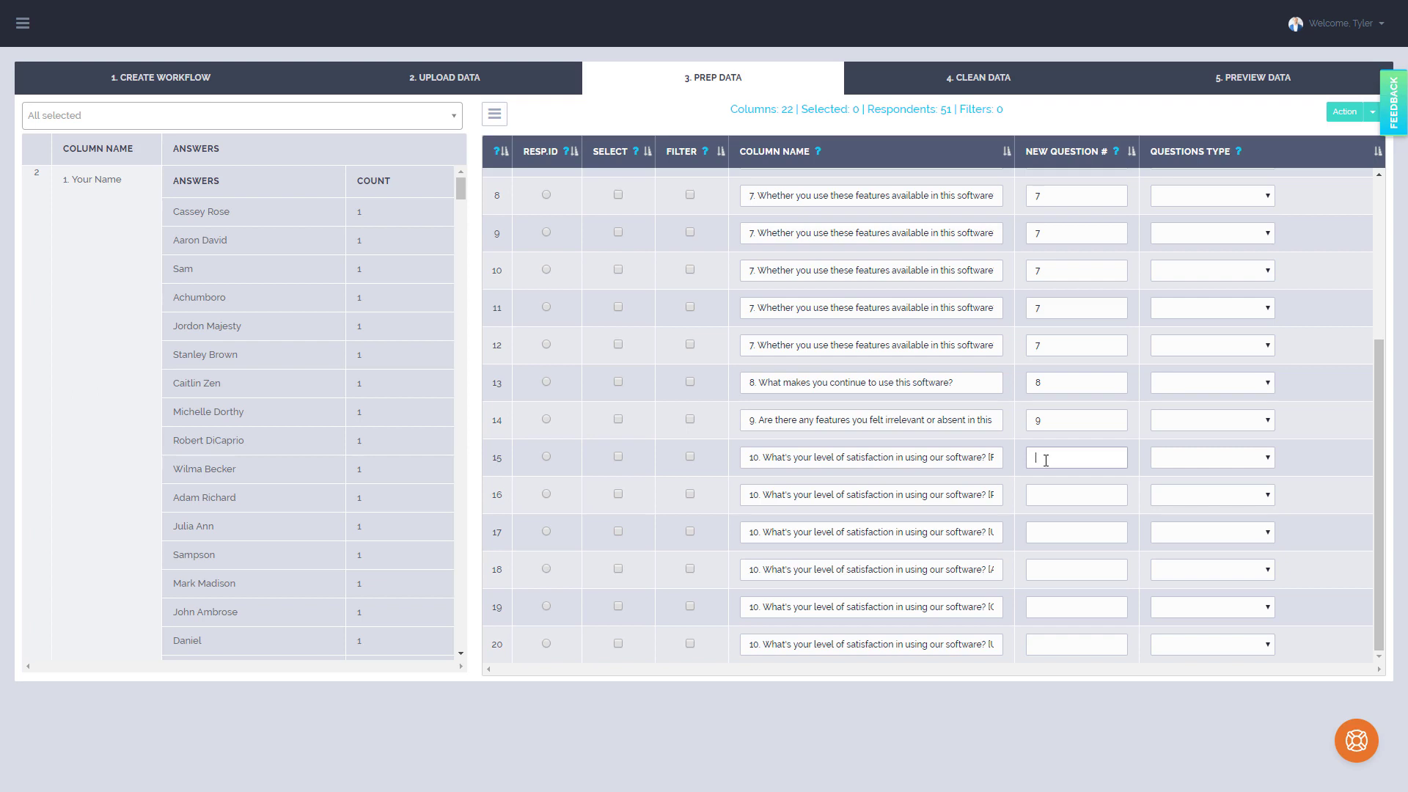
Select the six question-10 satisfaction rows and apply question number 10 to all of them
{"action": "left_click", "coordinate": [618, 457]}
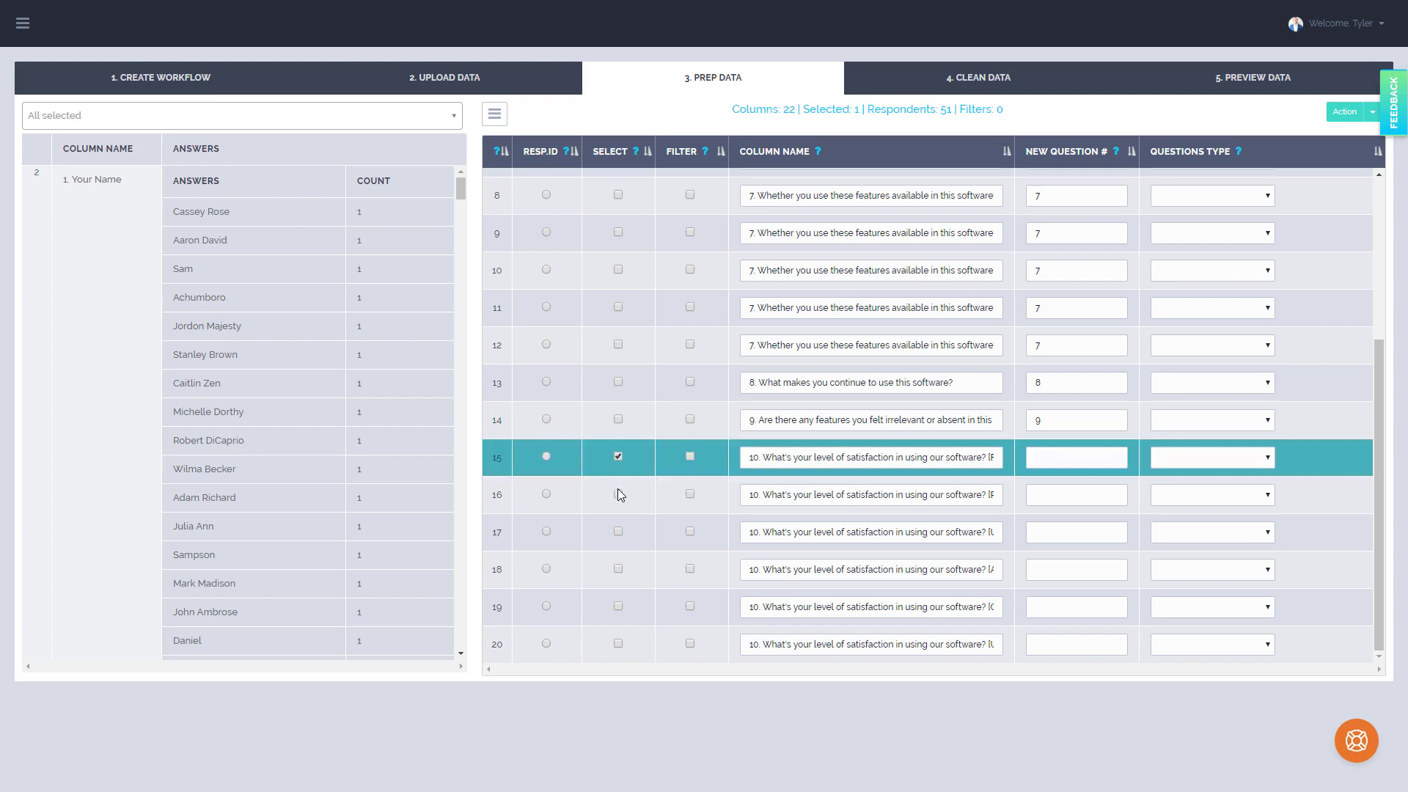
{"action": "left_click", "coordinate": [617, 493]}
{"action": "left_click", "coordinate": [618, 531]}
{"action": "left_click", "coordinate": [618, 570]}
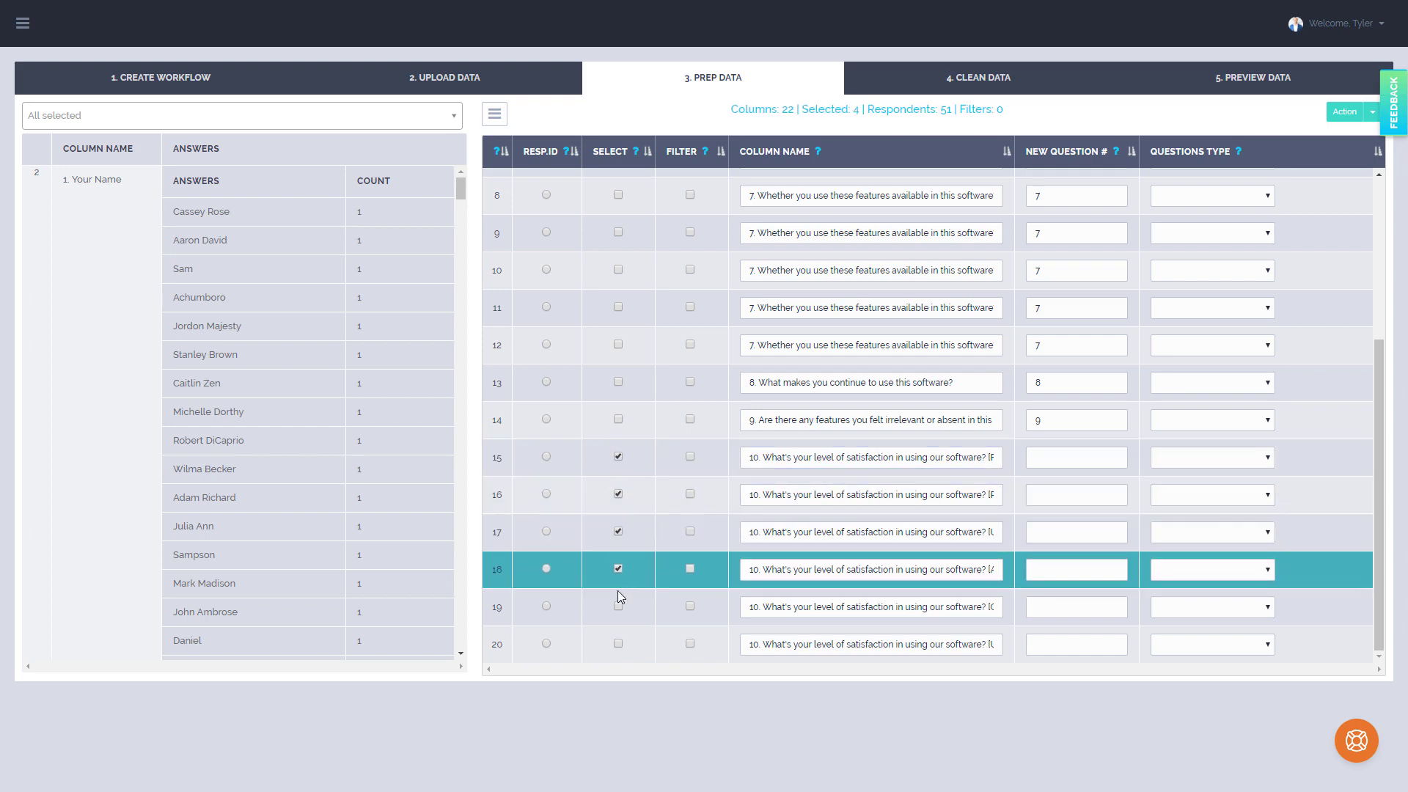
{"action": "left_click", "coordinate": [618, 607]}
{"action": "left_click", "coordinate": [620, 643]}
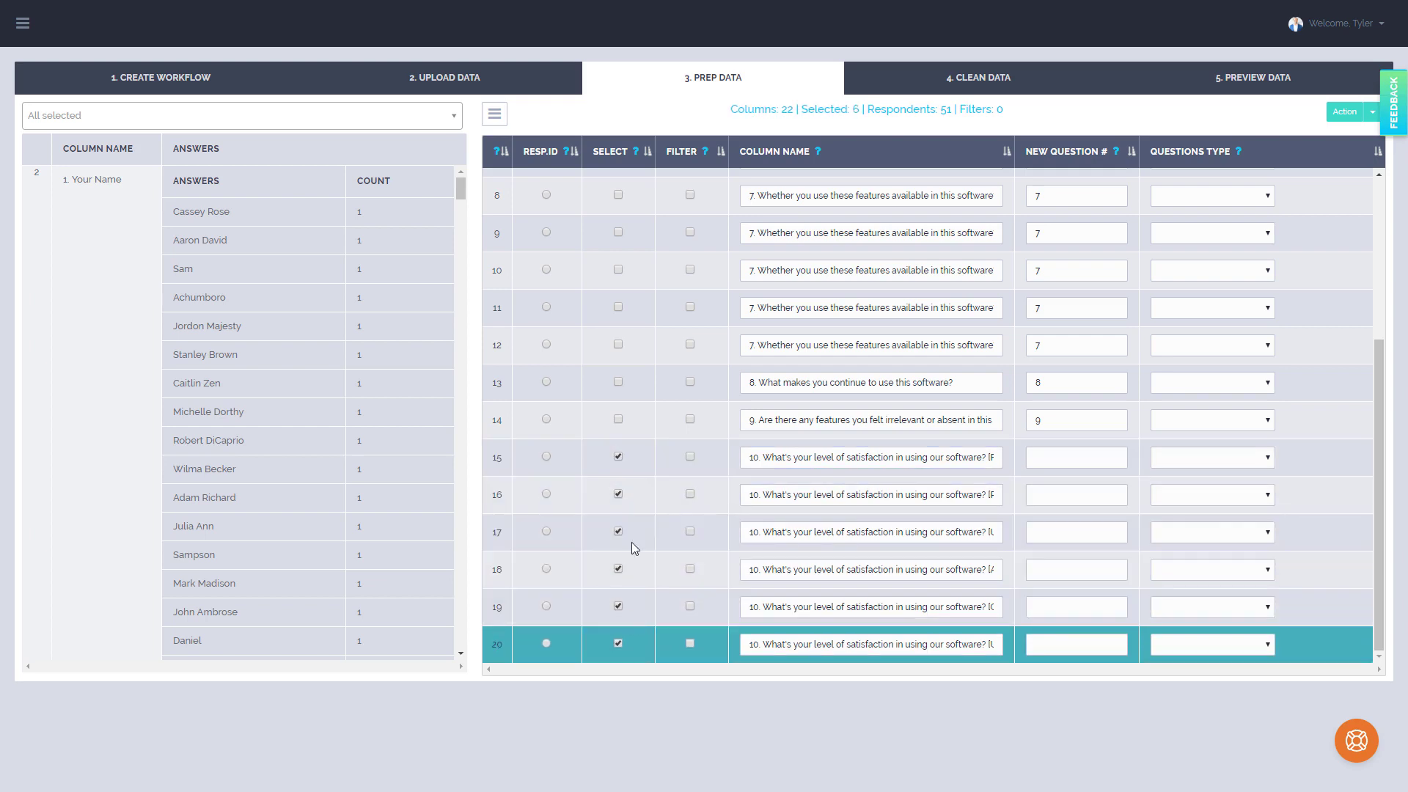
{"action": "left_click", "coordinate": [1372, 111]}
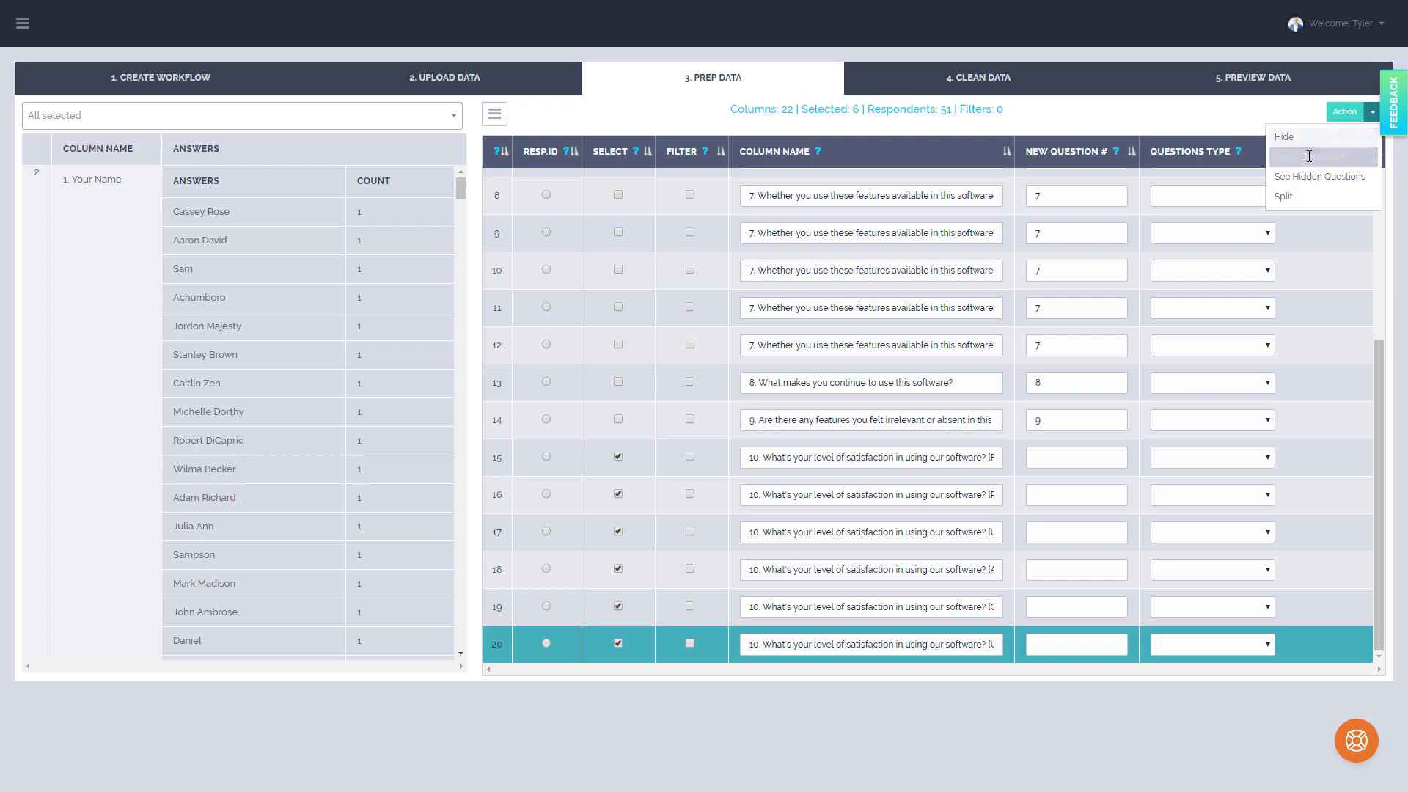
{"action": "left_click", "coordinate": [1309, 155]}
{"action": "left_click", "coordinate": [792, 381]}
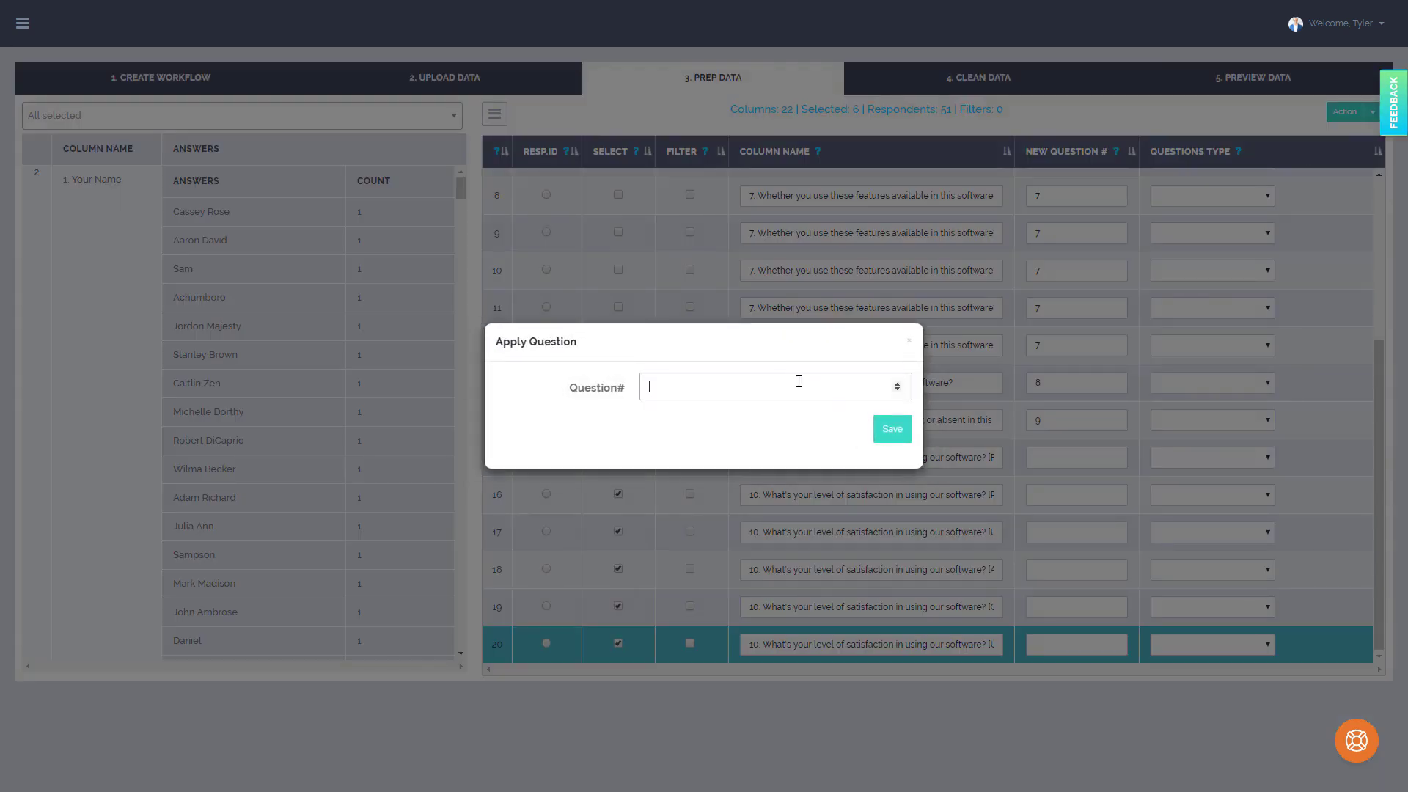
{"action": "type", "text": "11011"}
{"action": "left_click", "coordinate": [891, 432]}
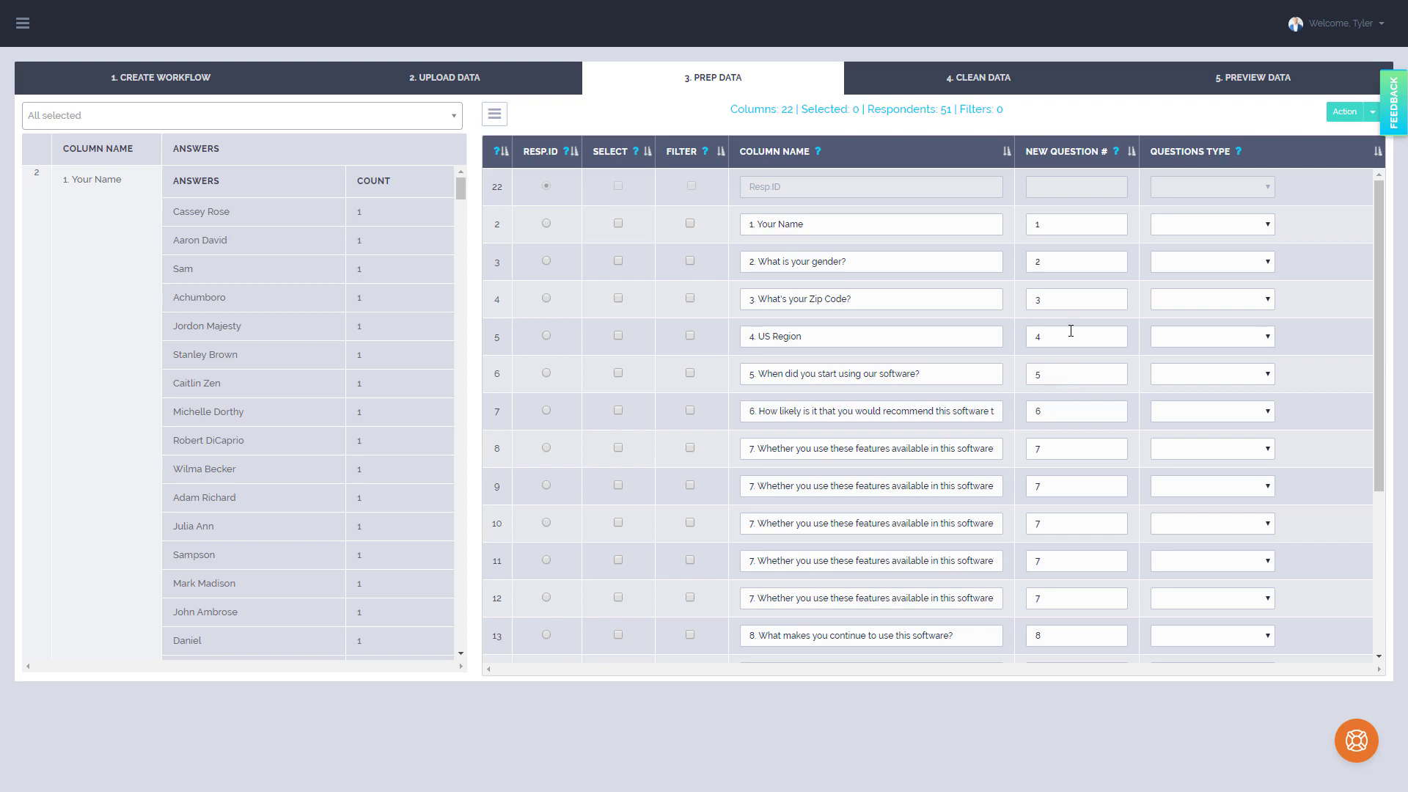
Review the assigned question numbers throughout the question list
{"action": "scroll", "coordinate": [849, 372], "scroll_direction": "down", "scroll_amount": 1}
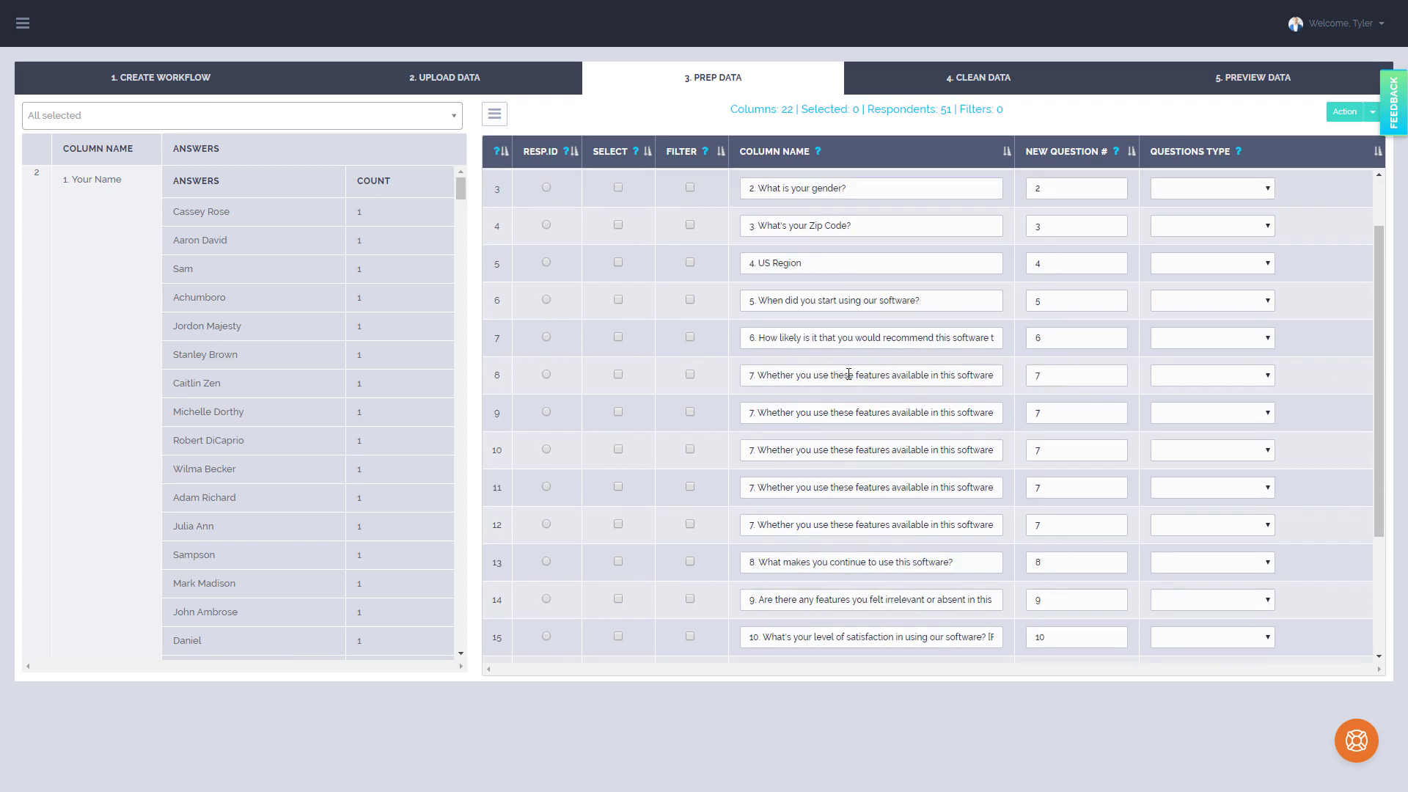
{"action": "scroll", "coordinate": [858, 373], "scroll_direction": "down", "scroll_amount": 1}
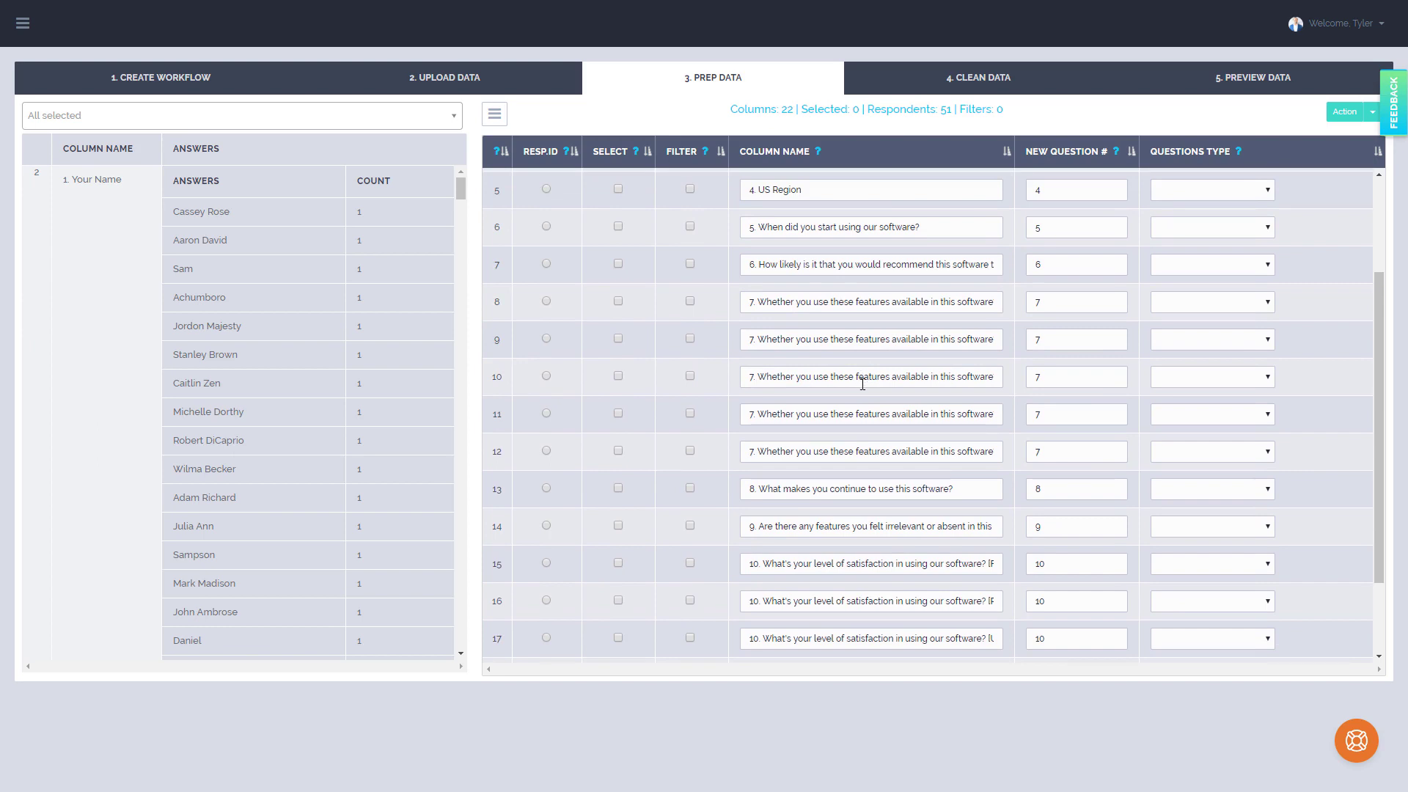
{"action": "scroll", "coordinate": [864, 379], "scroll_direction": "down", "scroll_amount": 2}
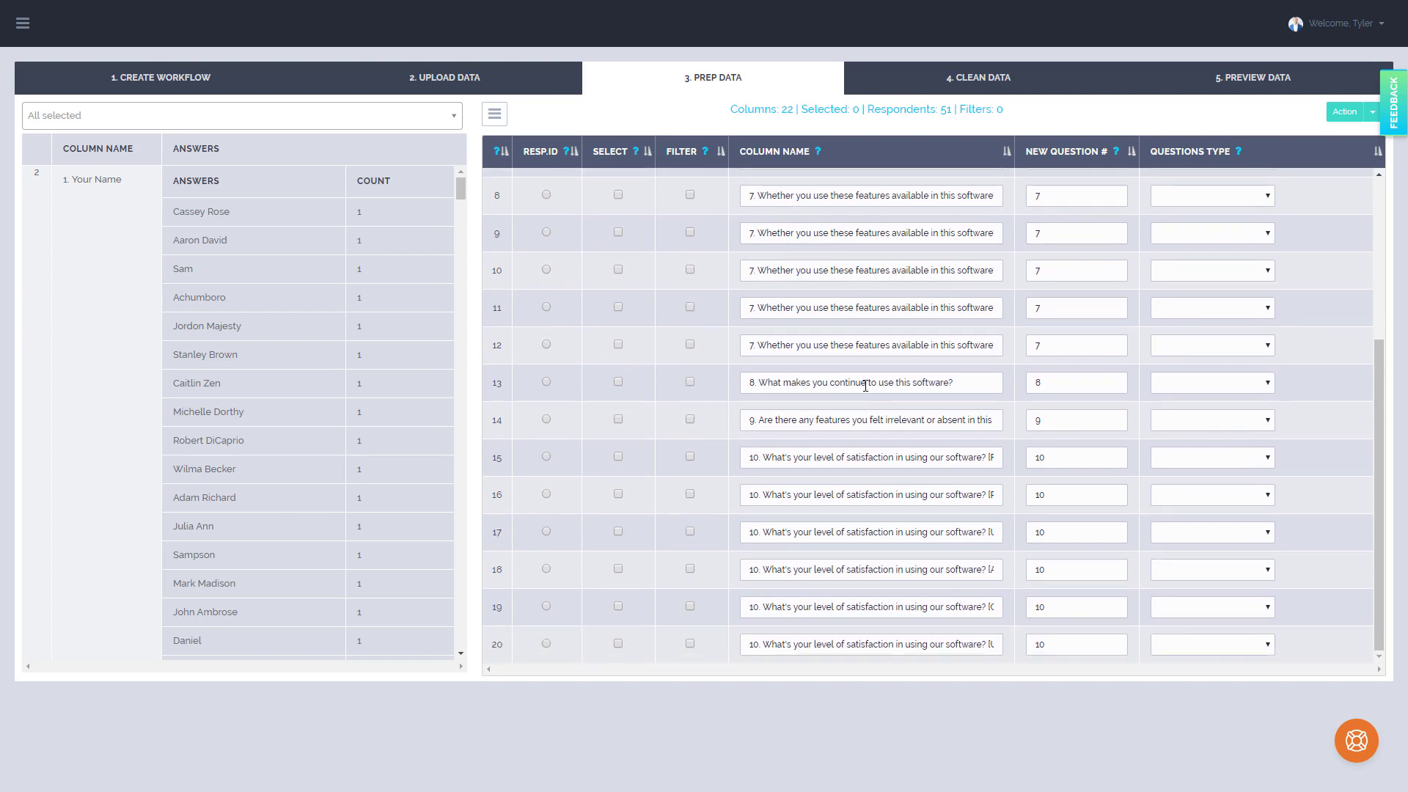
{"action": "scroll", "coordinate": [1027, 385], "scroll_direction": "up", "scroll_amount": 4}
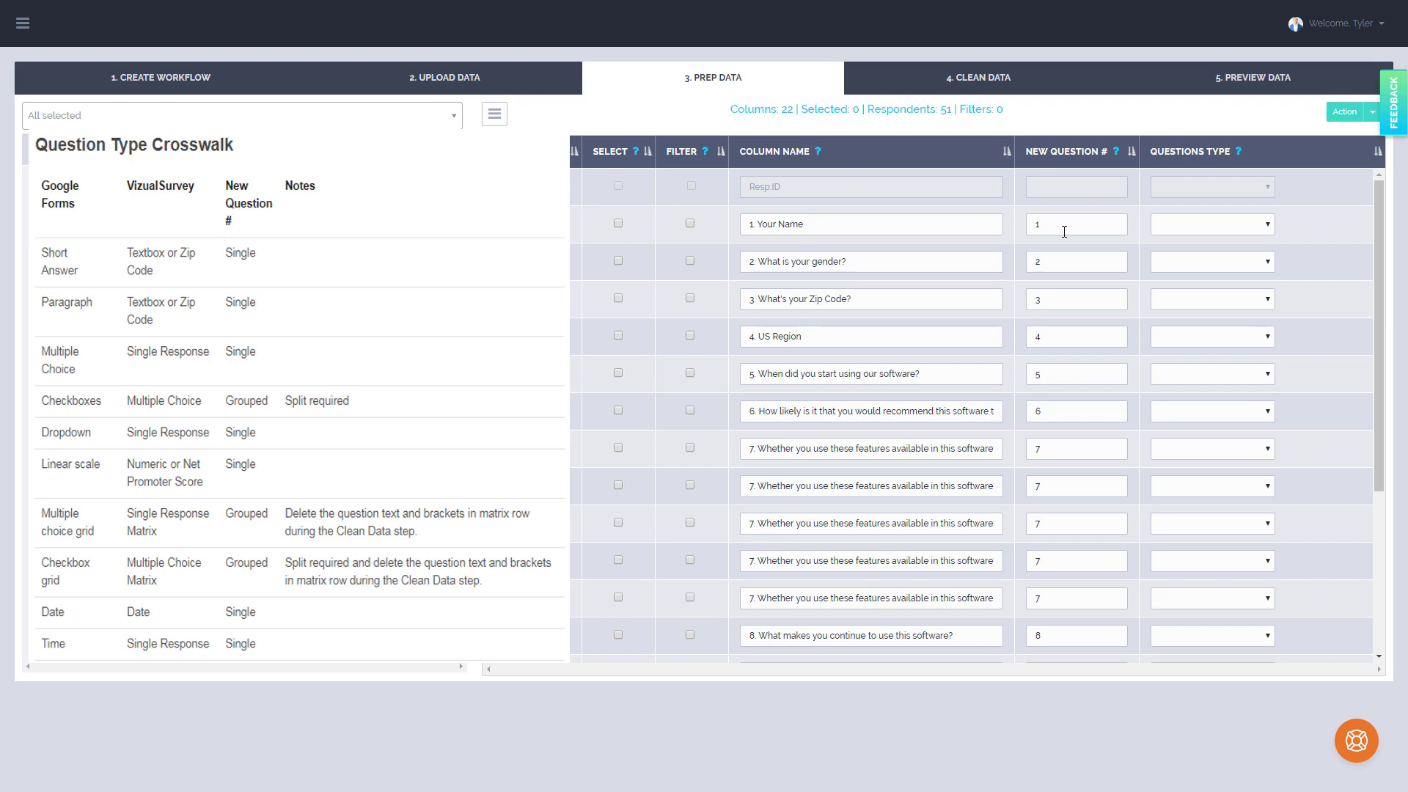
{"action": "left_click", "coordinate": [1062, 297]}
{"action": "left_click", "coordinate": [1063, 334]}
{"action": "left_click", "coordinate": [1060, 484]}
{"action": "left_click", "coordinate": [1065, 521]}
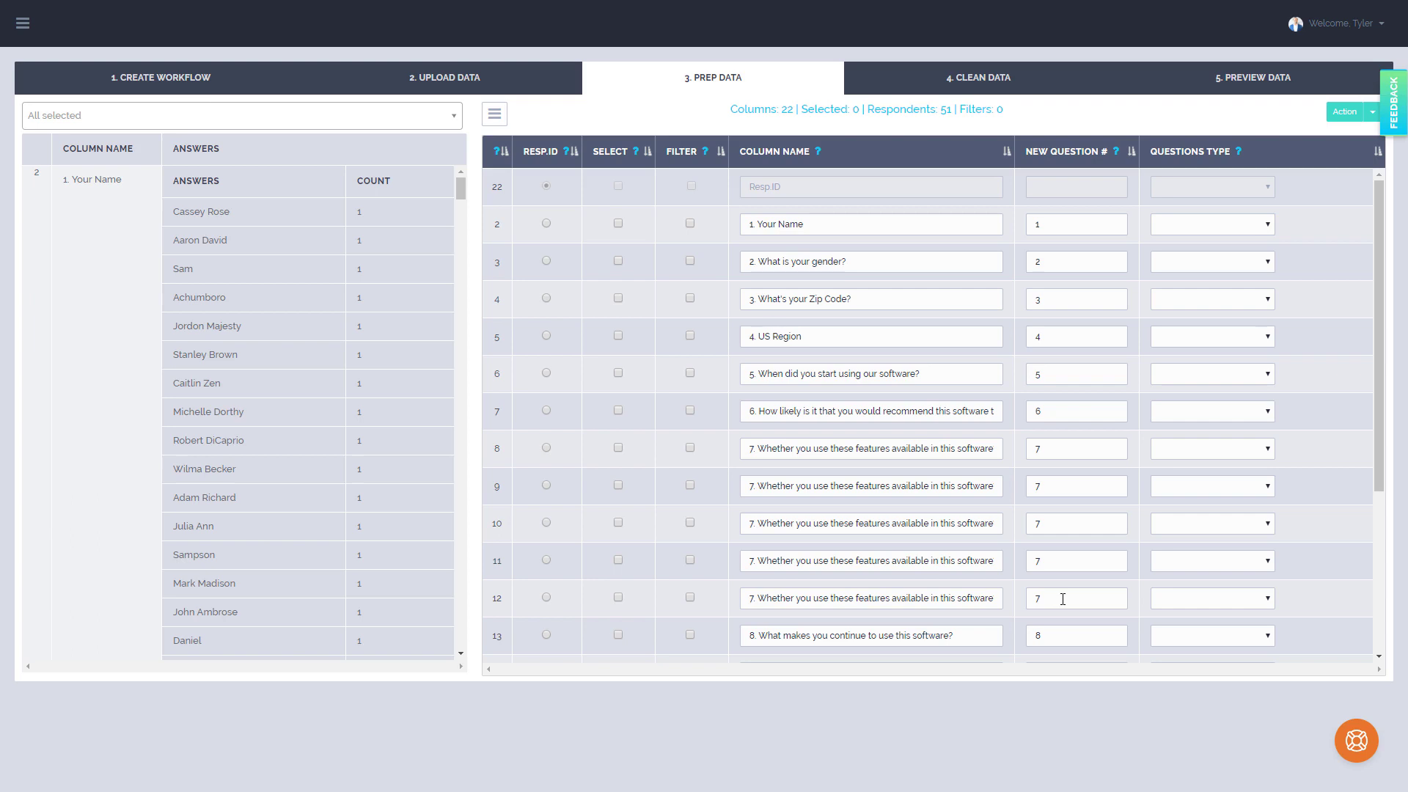
Open the image of the Google Form and read its annotated question types alongside the Question Type Crosswalk help page
{"action": "mouse_move", "coordinate": [1407, 99]}
{"action": "left_mouse_down"}
{"action": "mouse_move", "coordinate": [1006, 118]}
{"action": "mouse_move", "coordinate": [825, 50]}
{"action": "left_mouse_up"}
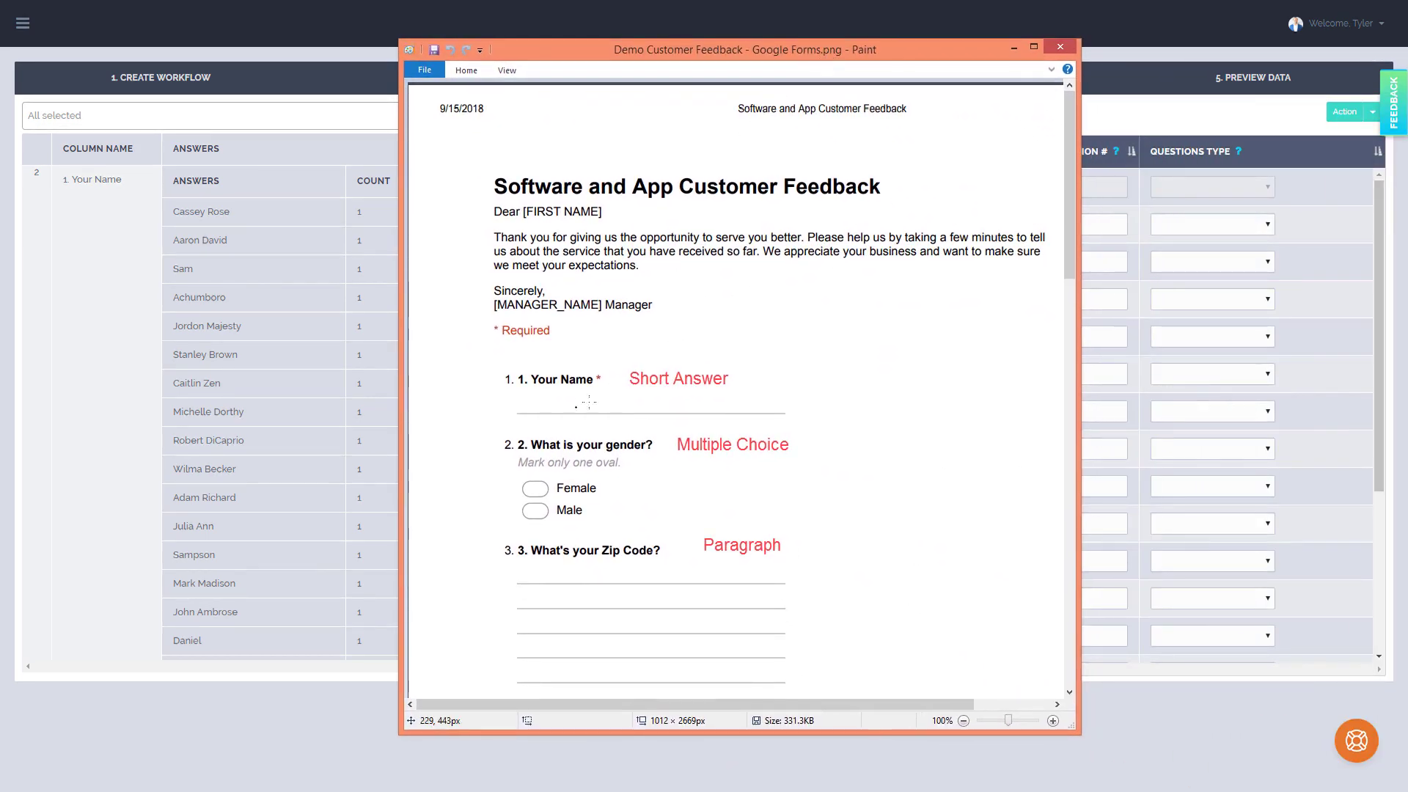
{"action": "scroll", "coordinate": [668, 389], "scroll_direction": "down", "scroll_amount": 3}
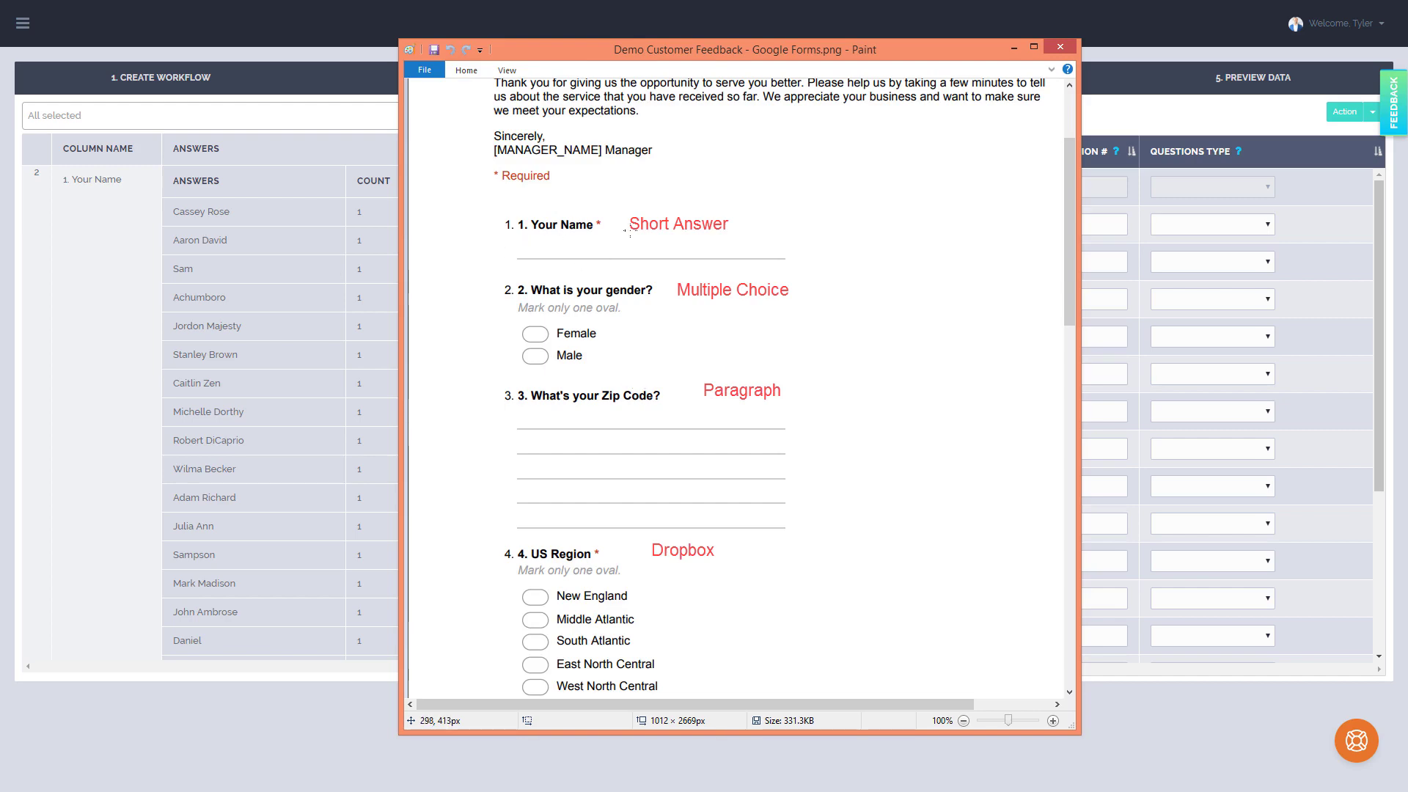
{"action": "scroll", "coordinate": [726, 330], "scroll_direction": "down", "scroll_amount": 9}
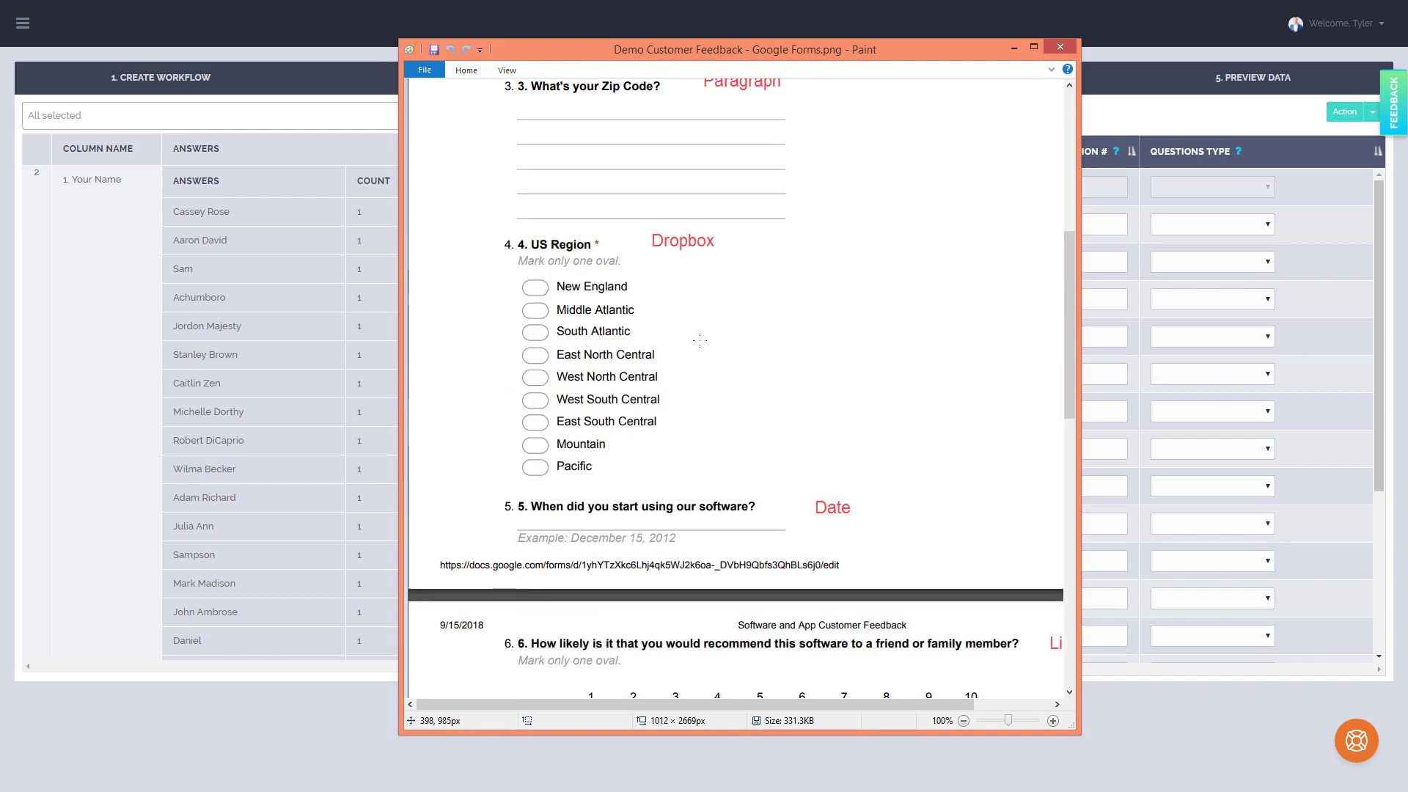
{"action": "scroll", "coordinate": [759, 337], "scroll_direction": "down", "scroll_amount": 3}
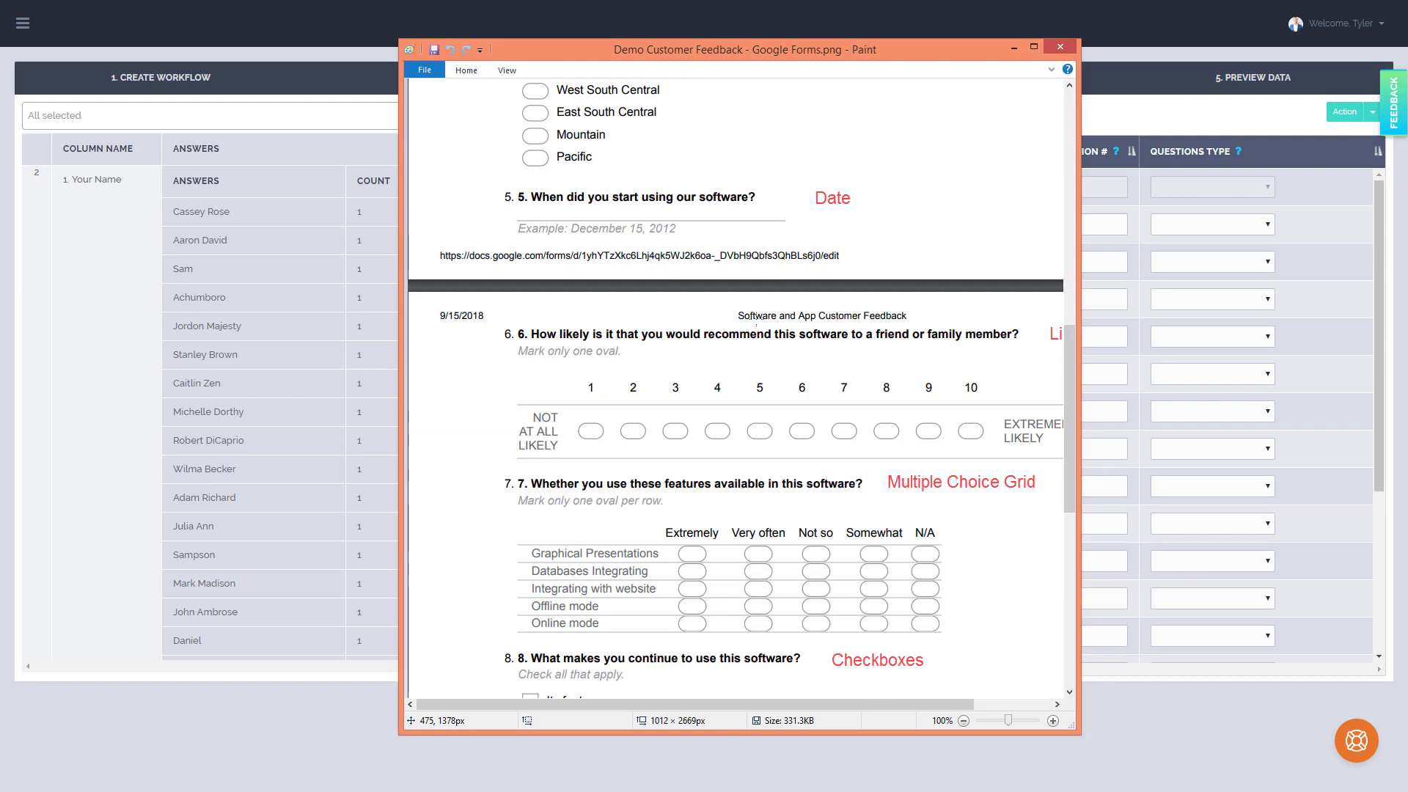
{"action": "scroll", "coordinate": [763, 329], "scroll_direction": "down", "scroll_amount": 11}
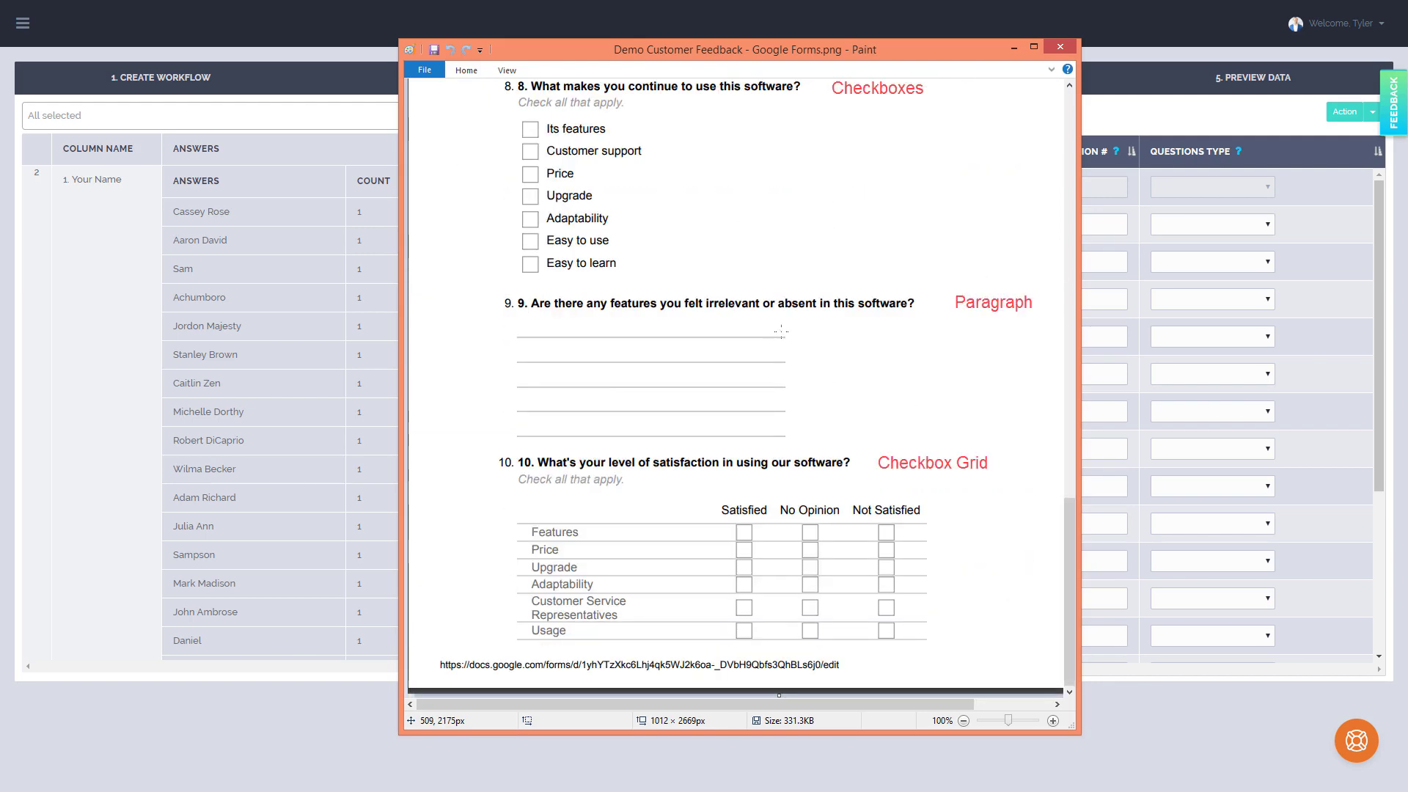
{"action": "scroll", "coordinate": [784, 332], "scroll_direction": "up", "scroll_amount": 3}
{"action": "scroll", "coordinate": [784, 332], "scroll_direction": "down", "scroll_amount": 3}
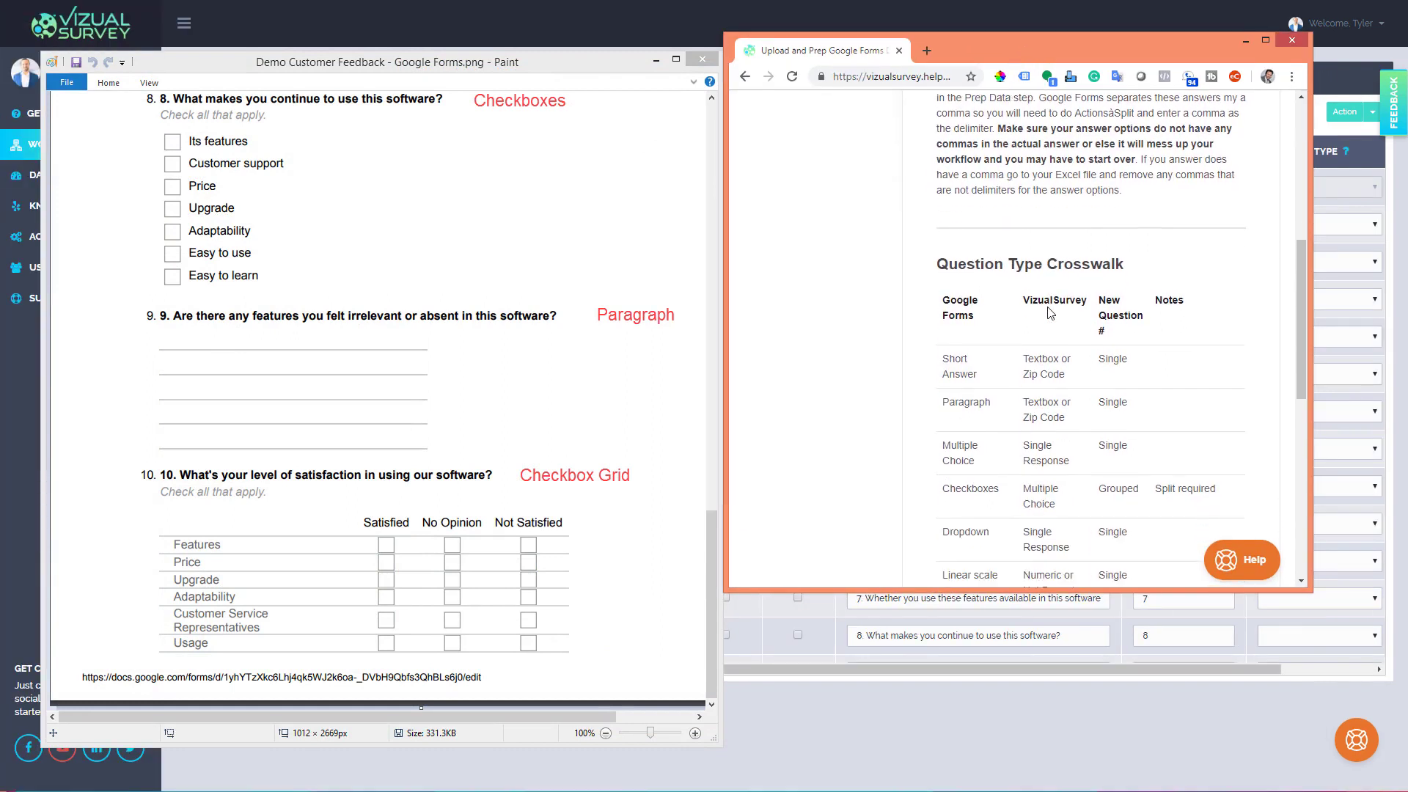
{"action": "scroll", "coordinate": [1050, 313], "scroll_direction": "down", "scroll_amount": 1}
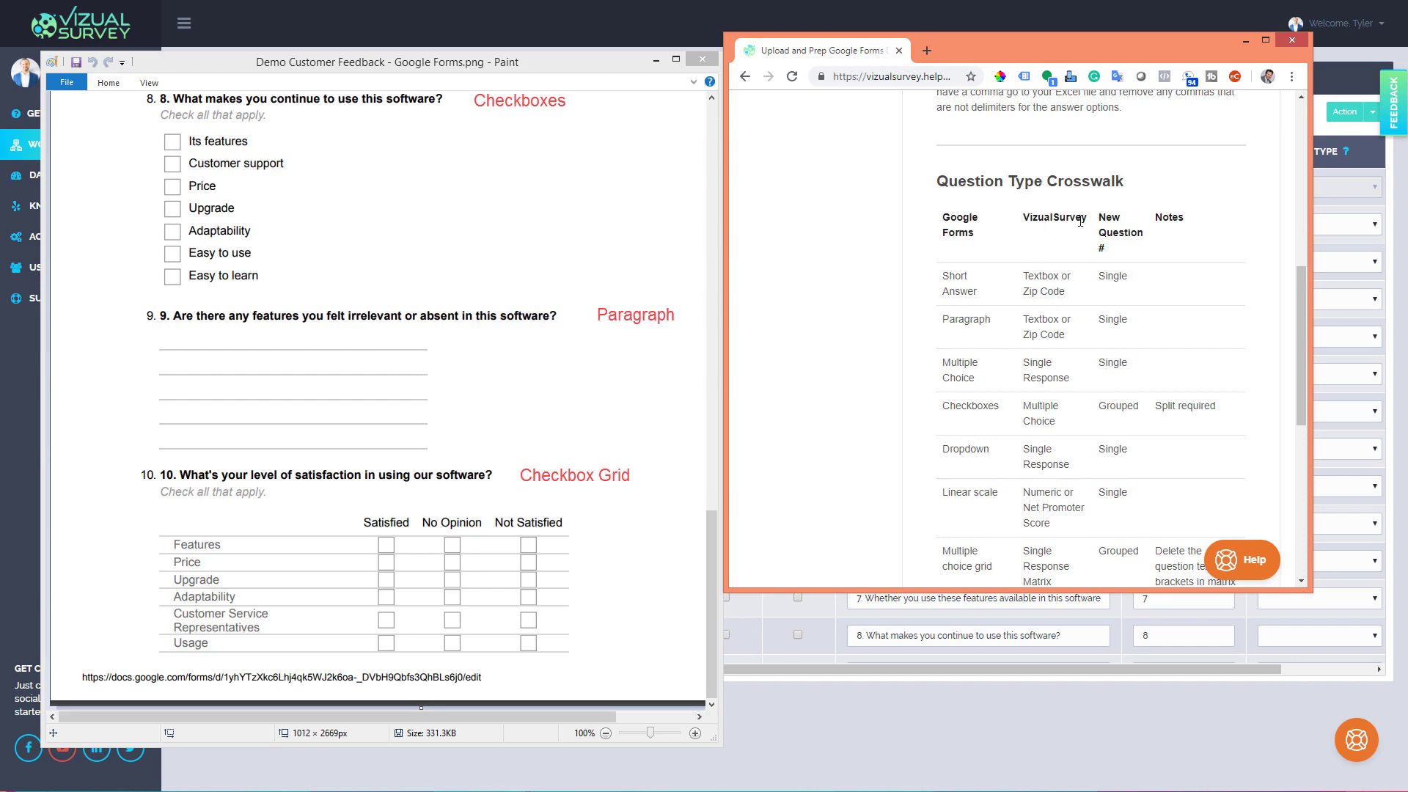
Review the answer lists of the survey columns one by one, ending with question 8's checkbox answers
{"action": "left_click", "coordinate": [596, 215]}
{"action": "scroll", "coordinate": [596, 215], "scroll_direction": "up", "scroll_amount": 15}
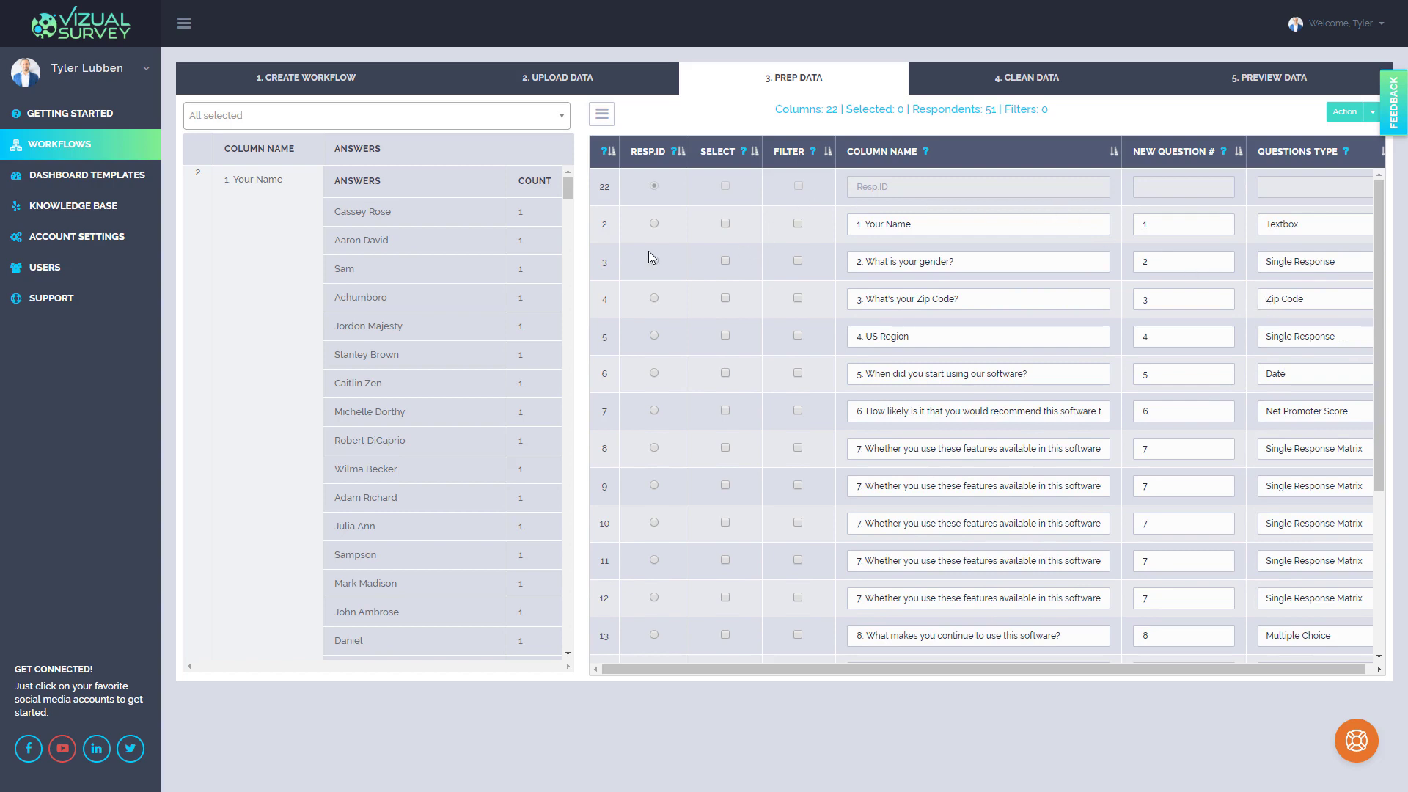
{"action": "left_click", "coordinate": [396, 117]}
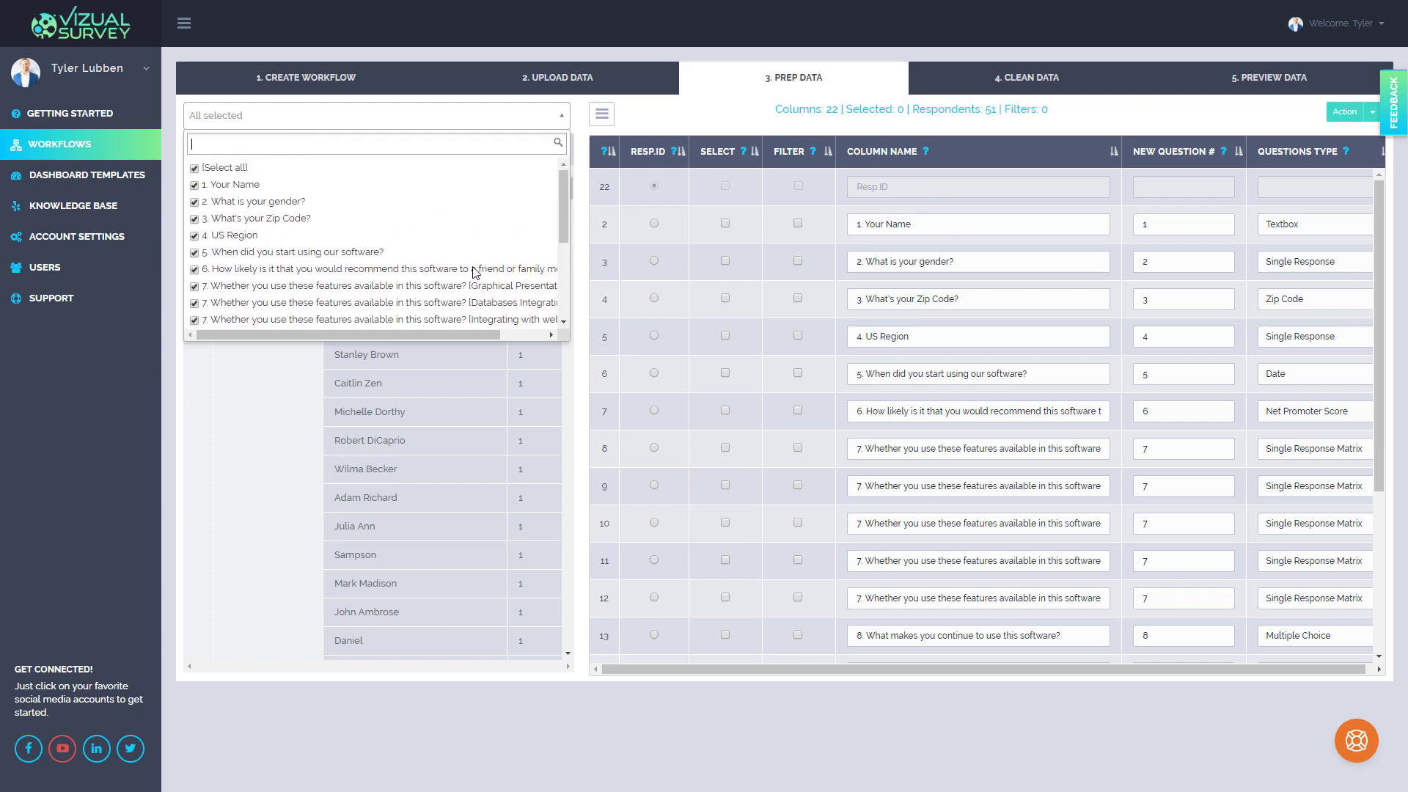
{"action": "left_click", "coordinate": [609, 316]}
{"action": "left_click", "coordinate": [605, 338]}
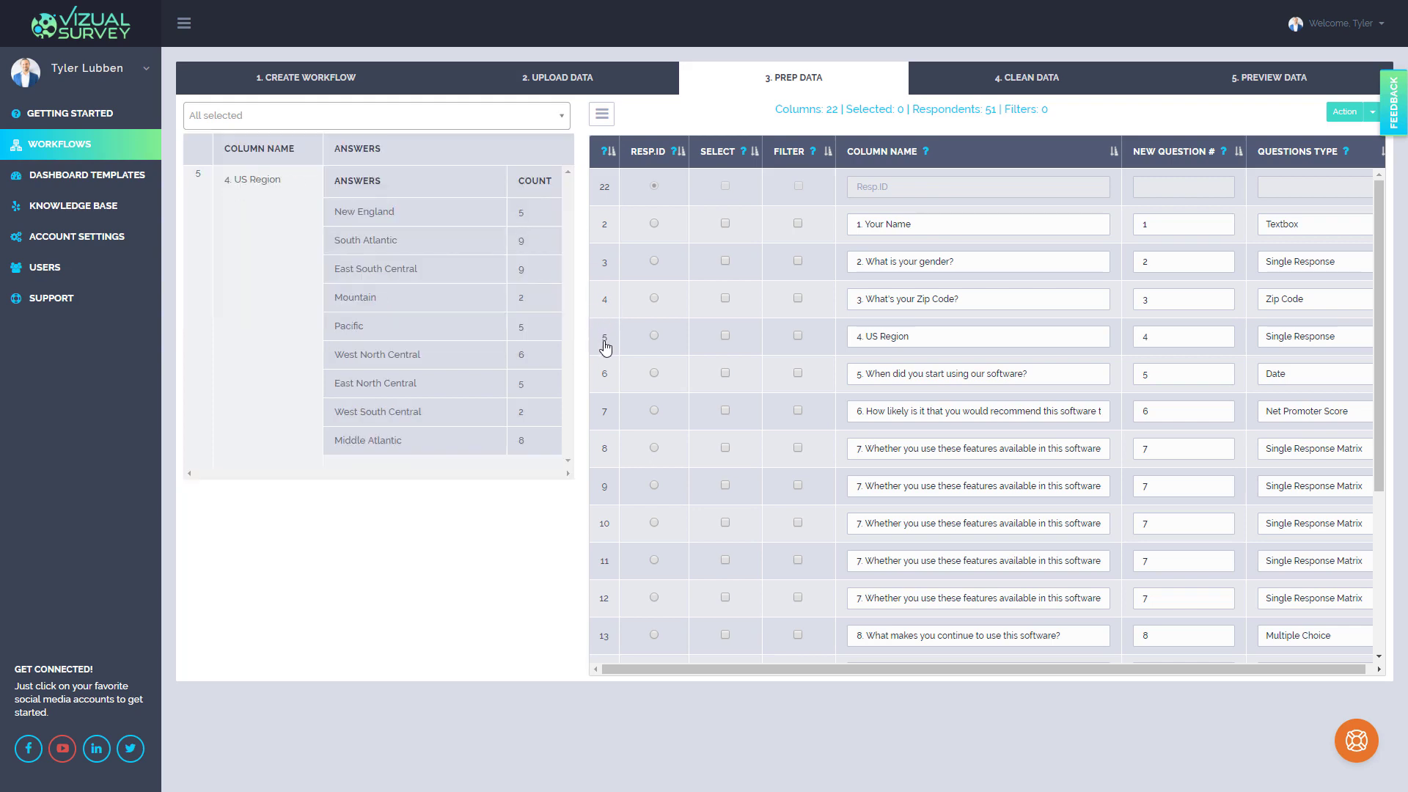
{"action": "left_click", "coordinate": [607, 376]}
{"action": "left_click", "coordinate": [607, 413]}
{"action": "left_click", "coordinate": [608, 459]}
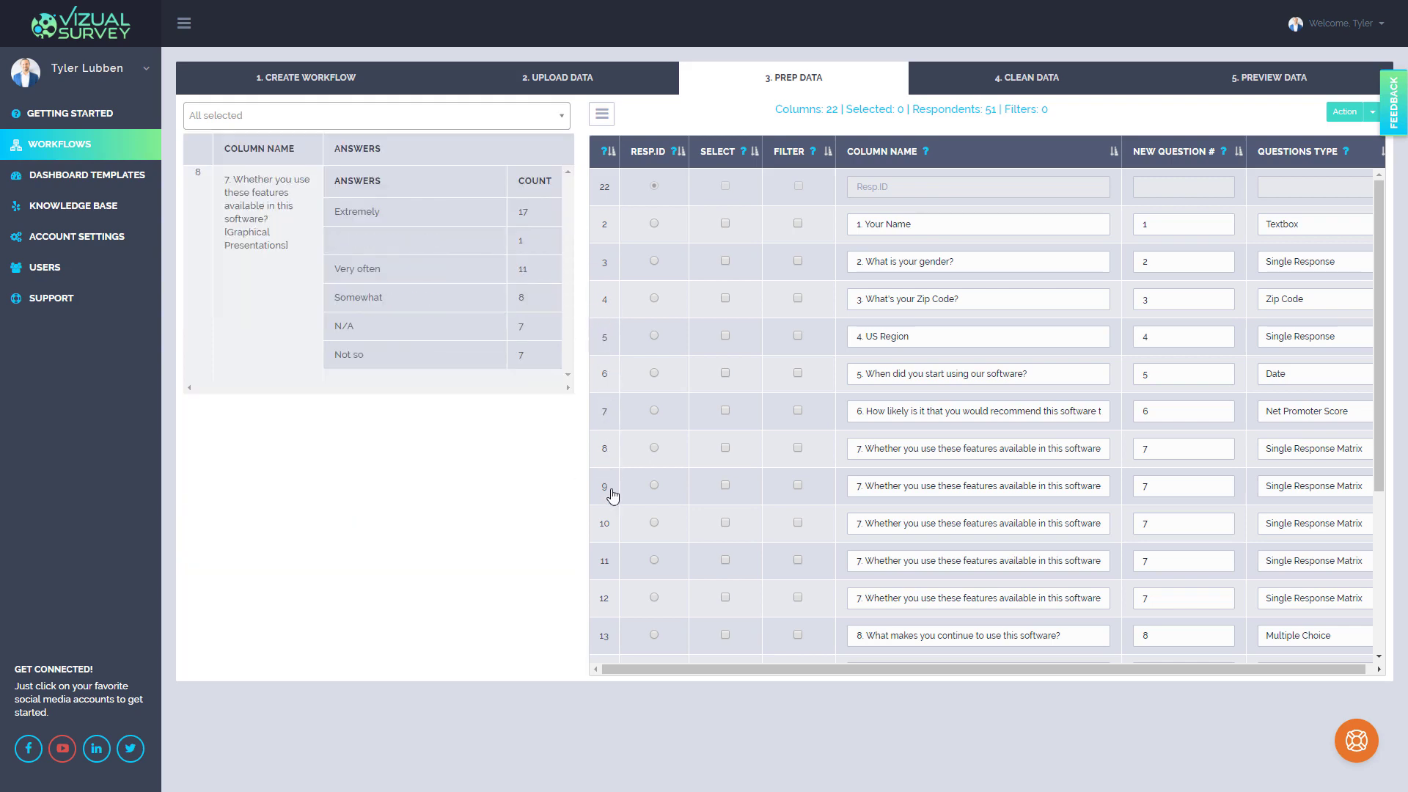
{"action": "left_click", "coordinate": [613, 492]}
{"action": "left_click", "coordinate": [607, 450]}
{"action": "left_click", "coordinate": [607, 227]}
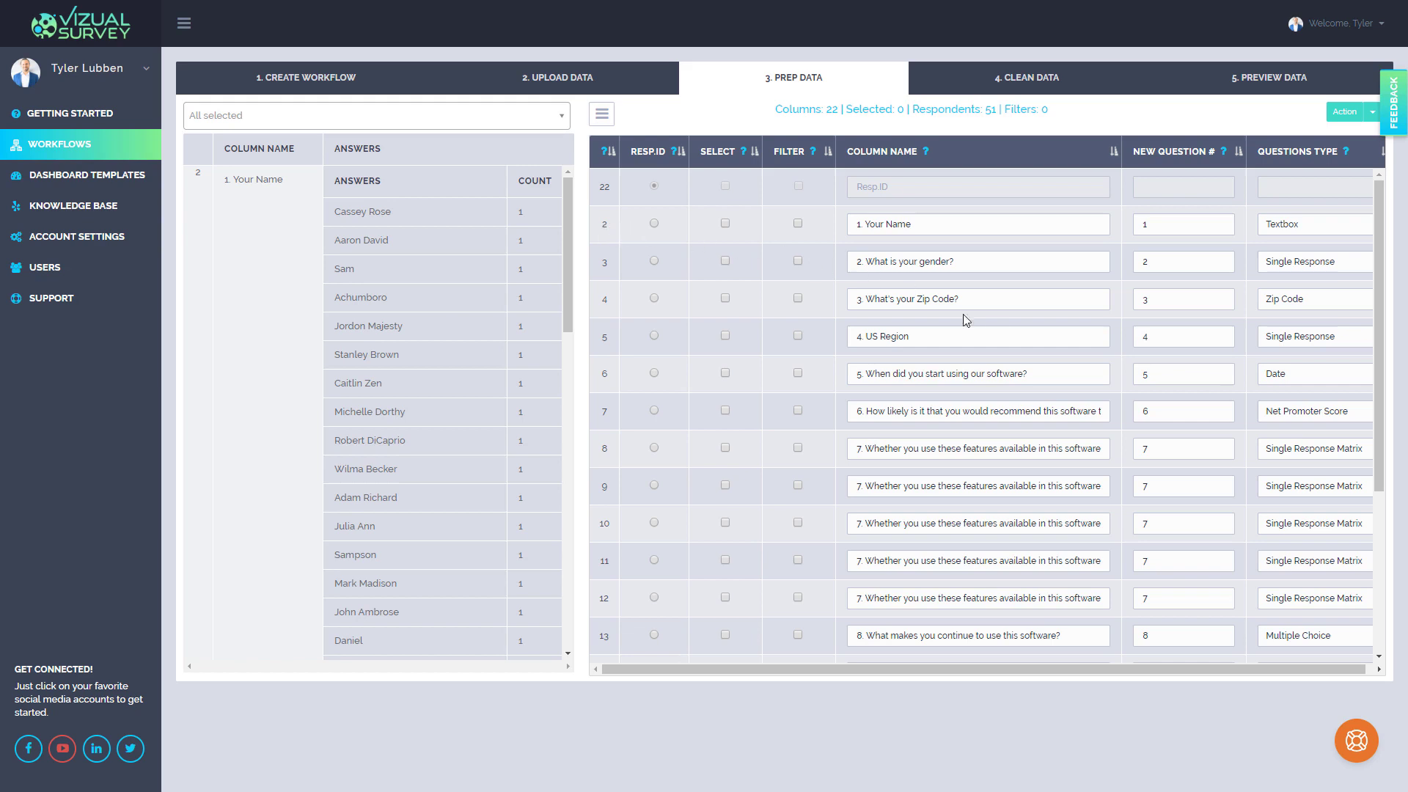
{"action": "scroll", "coordinate": [965, 320], "scroll_direction": "down", "scroll_amount": 1}
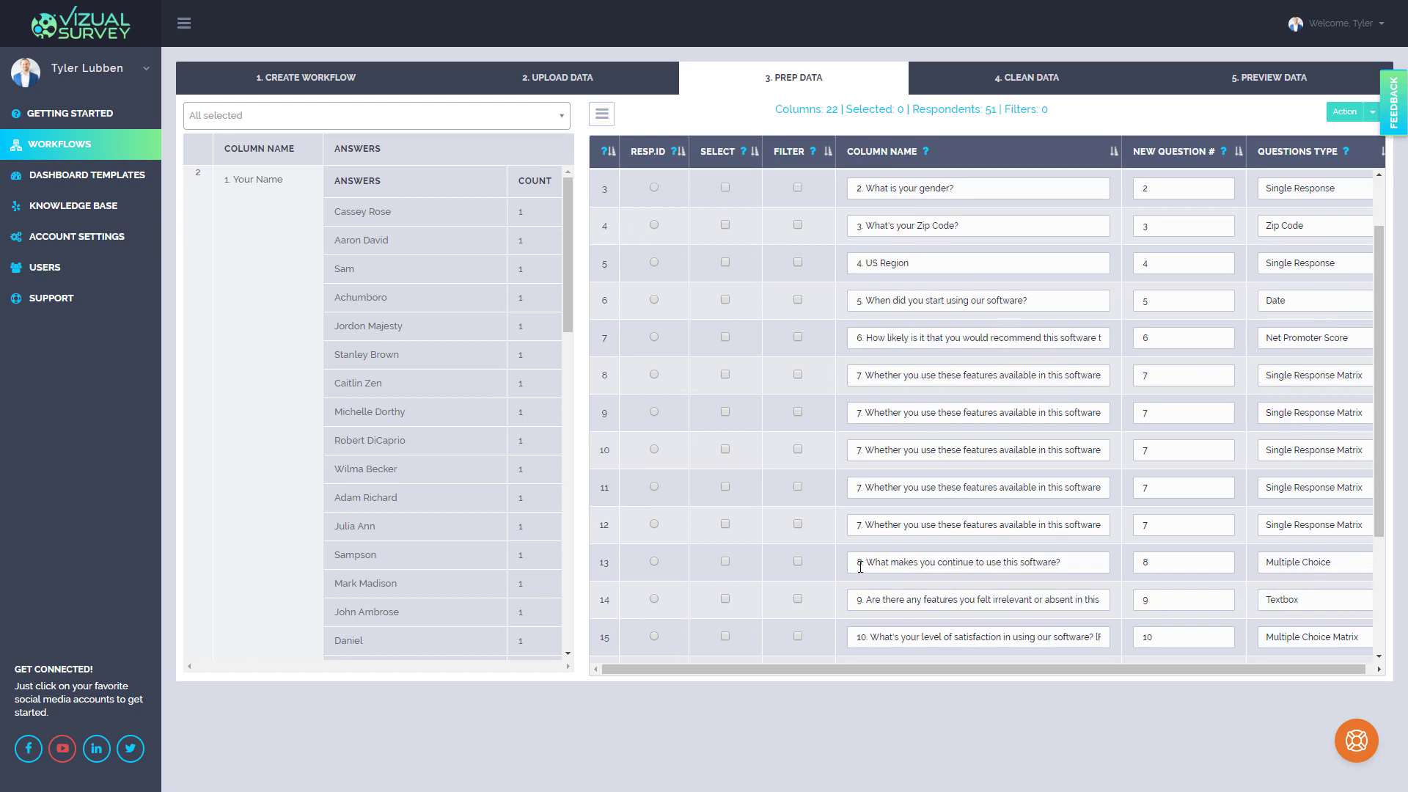
{"action": "left_click", "coordinate": [605, 571]}
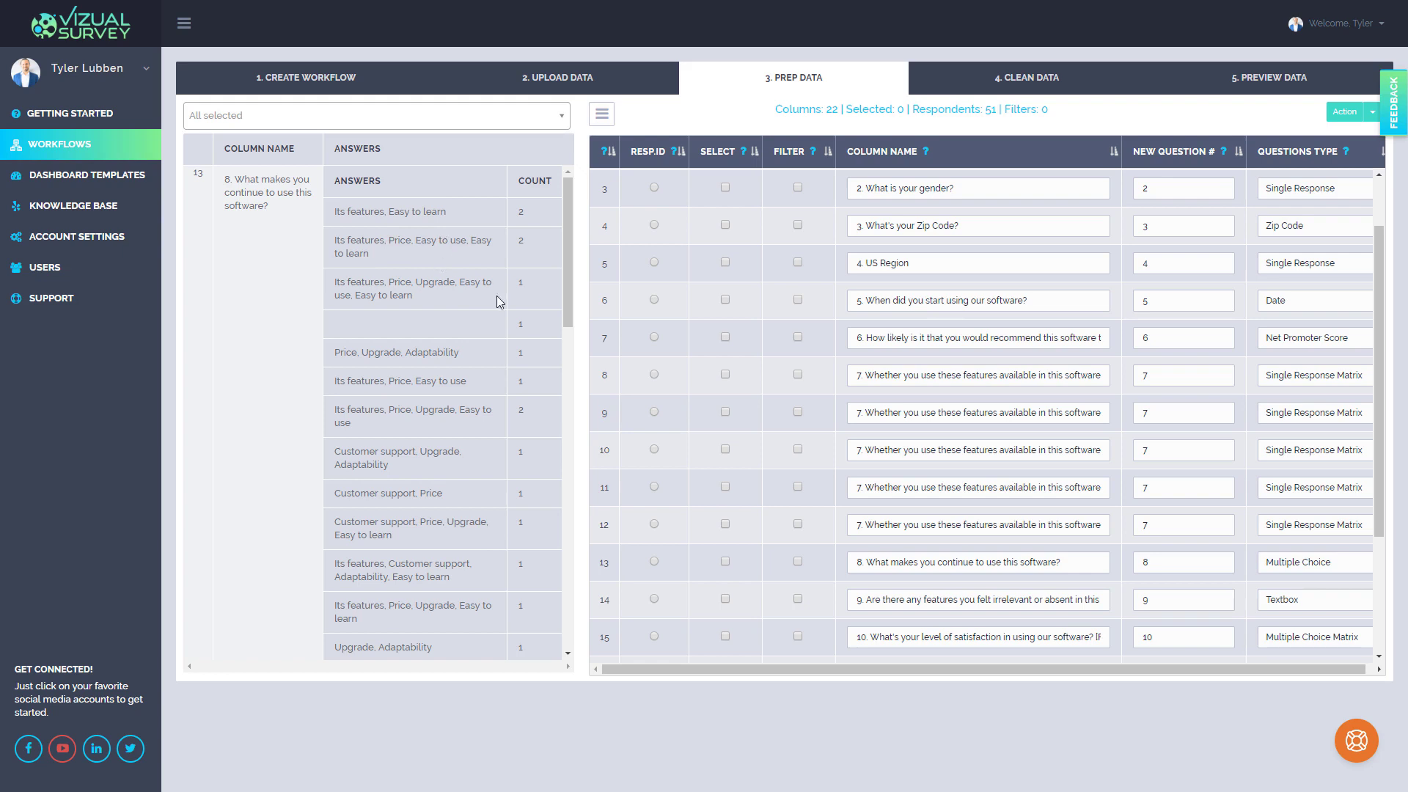
Split the question 8 checkbox column into separate answer columns using a comma delimiter
{"action": "left_click", "coordinate": [725, 563]}
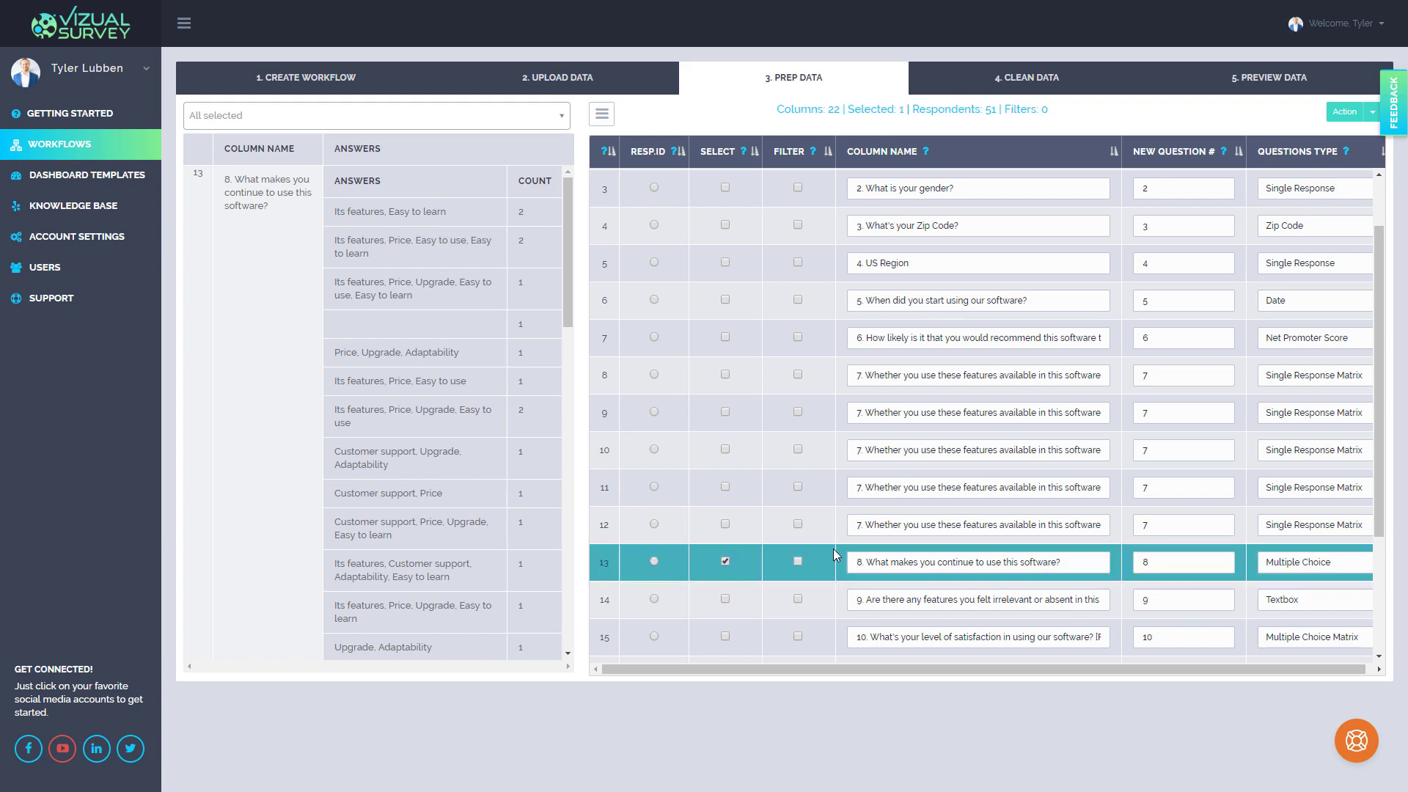
{"action": "left_click", "coordinate": [1372, 112]}
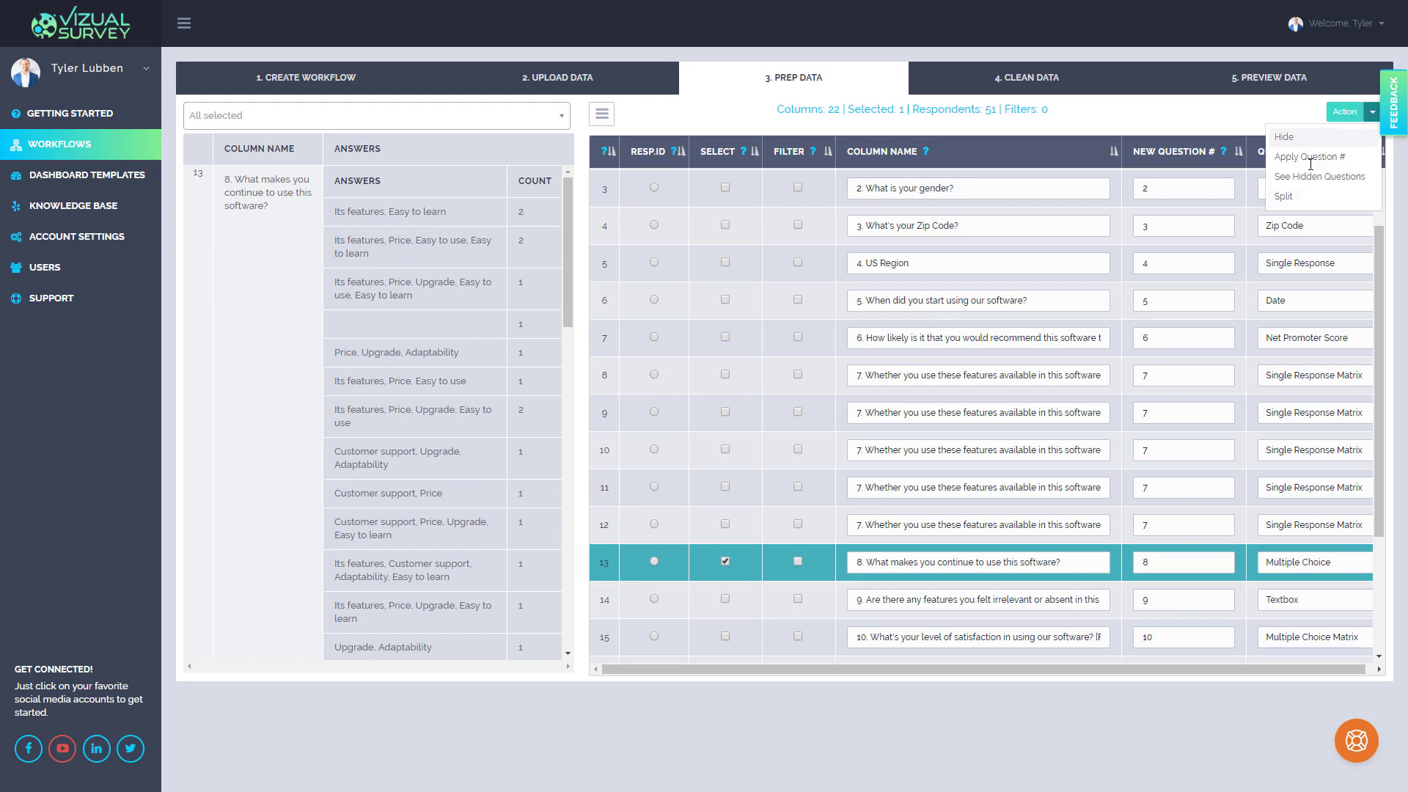
{"action": "left_click", "coordinate": [1289, 196]}
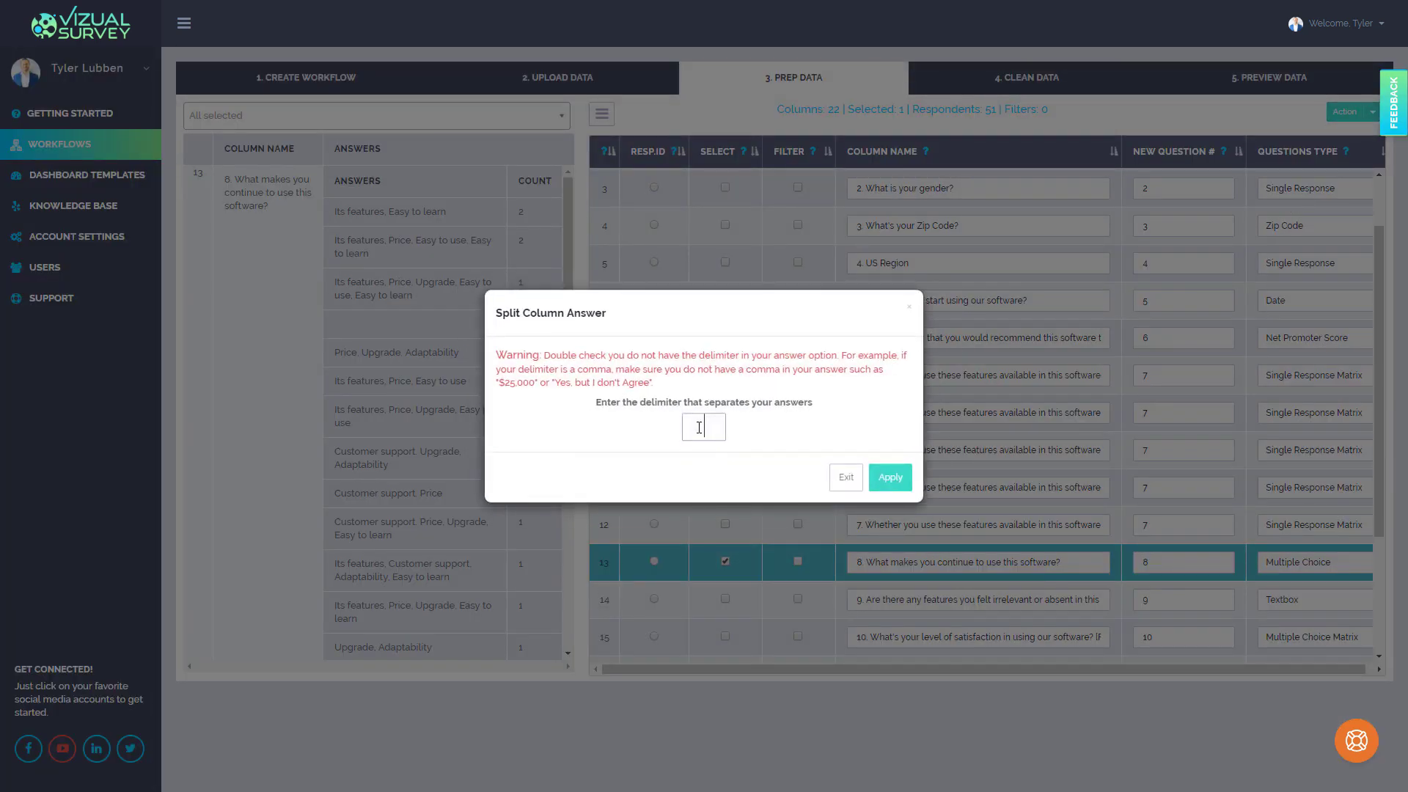
{"action": "type", "text": ","}
{"action": "left_click", "coordinate": [901, 484]}
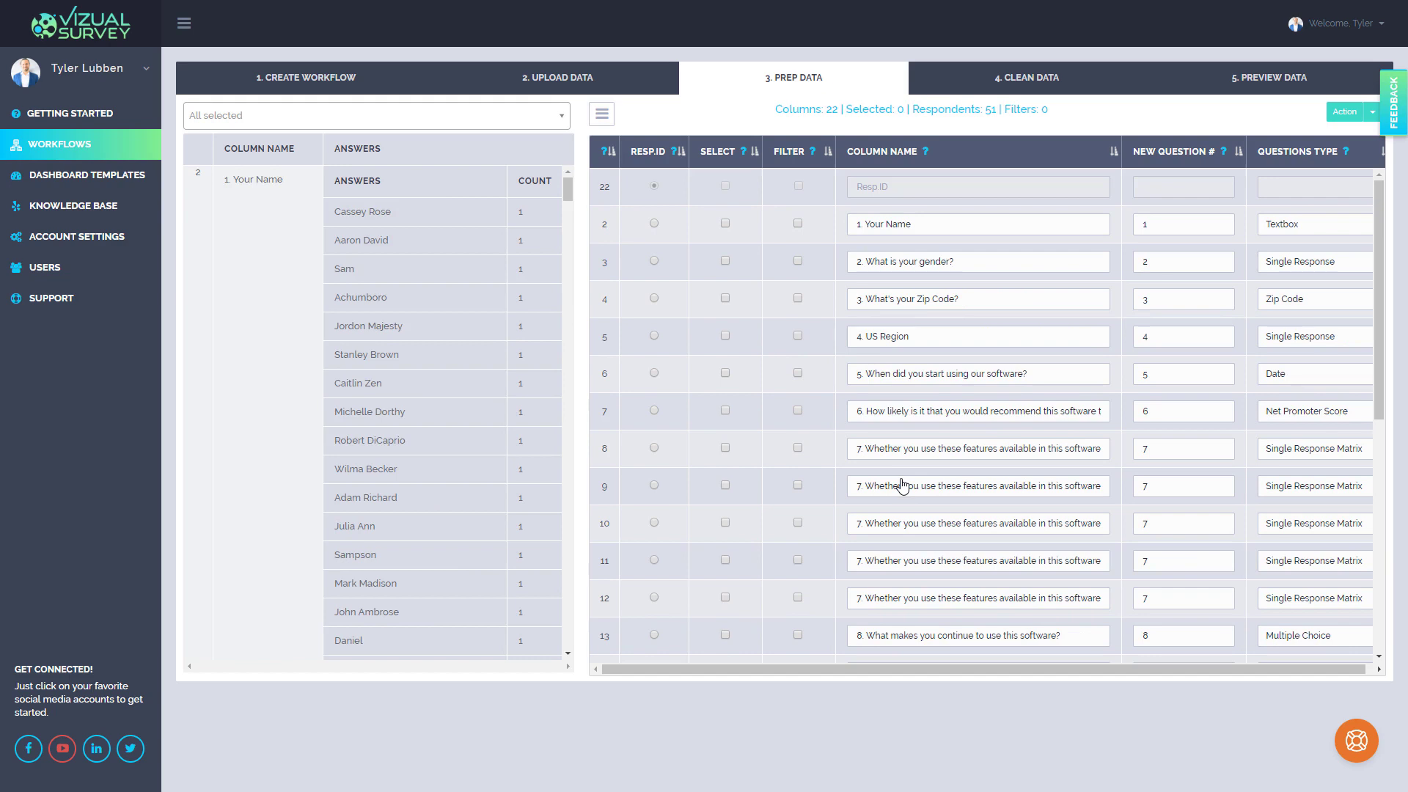
Review the answers in each of the new split question 8 columns
{"action": "scroll", "coordinate": [906, 482], "scroll_direction": "down", "scroll_amount": 4}
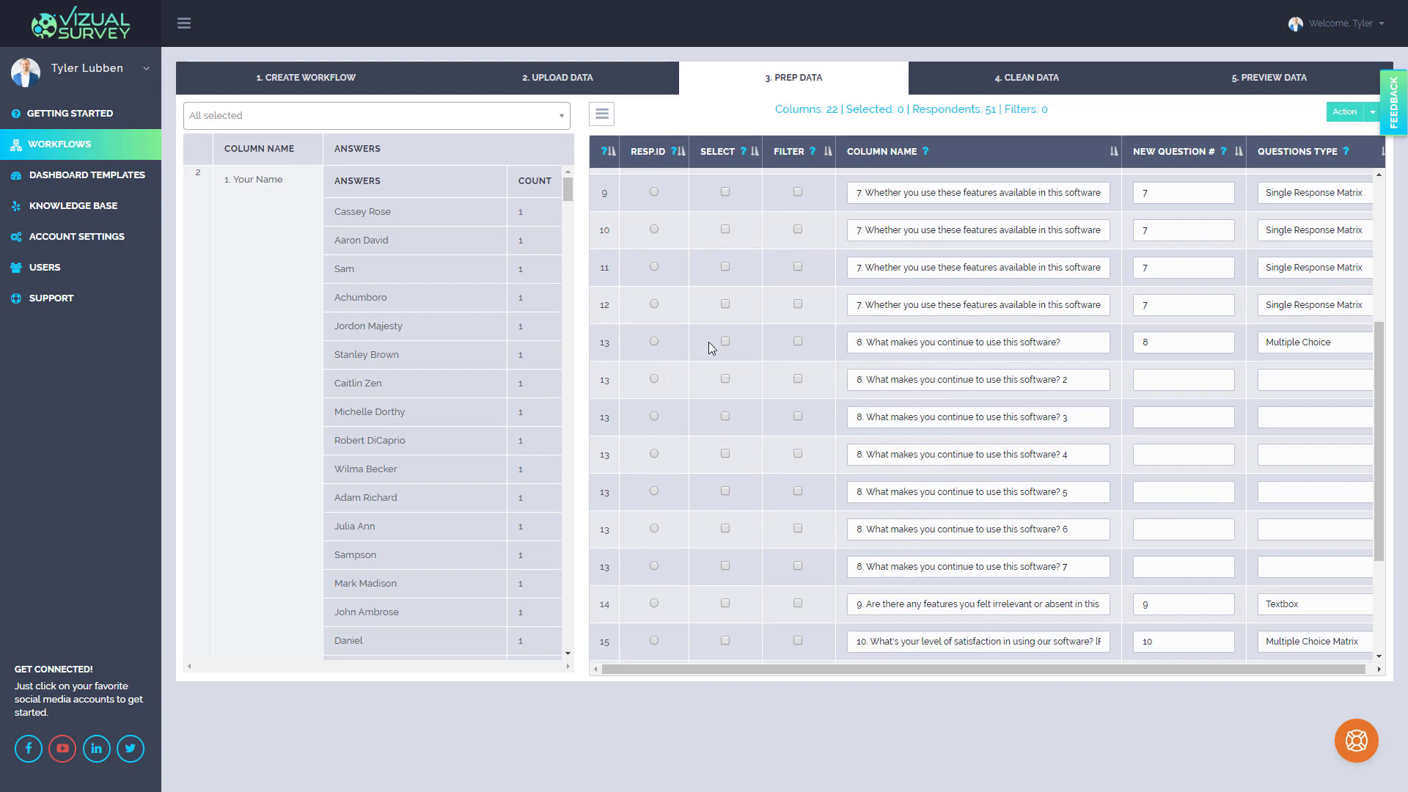
{"action": "left_click", "coordinate": [607, 346]}
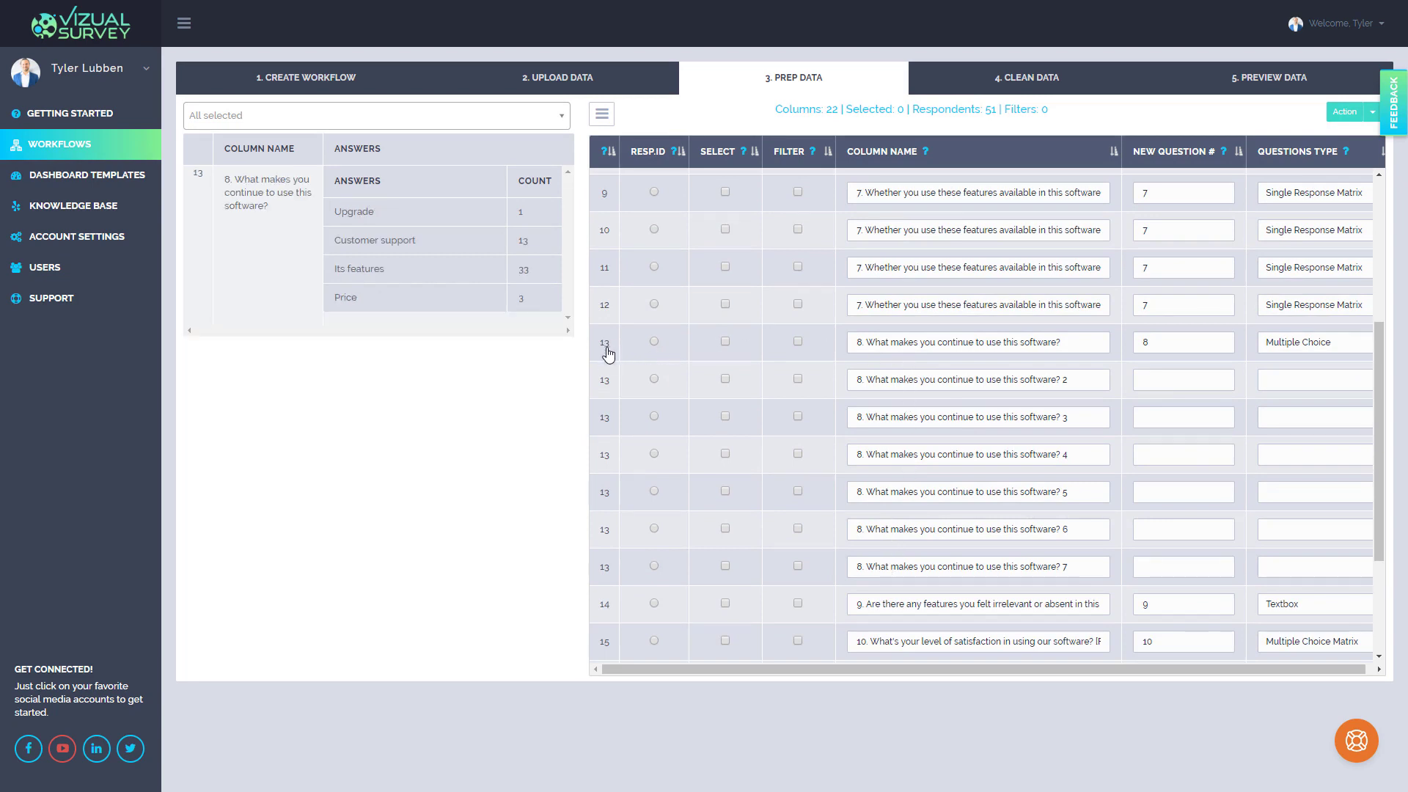
{"action": "left_click", "coordinate": [605, 387]}
{"action": "left_click", "coordinate": [604, 422]}
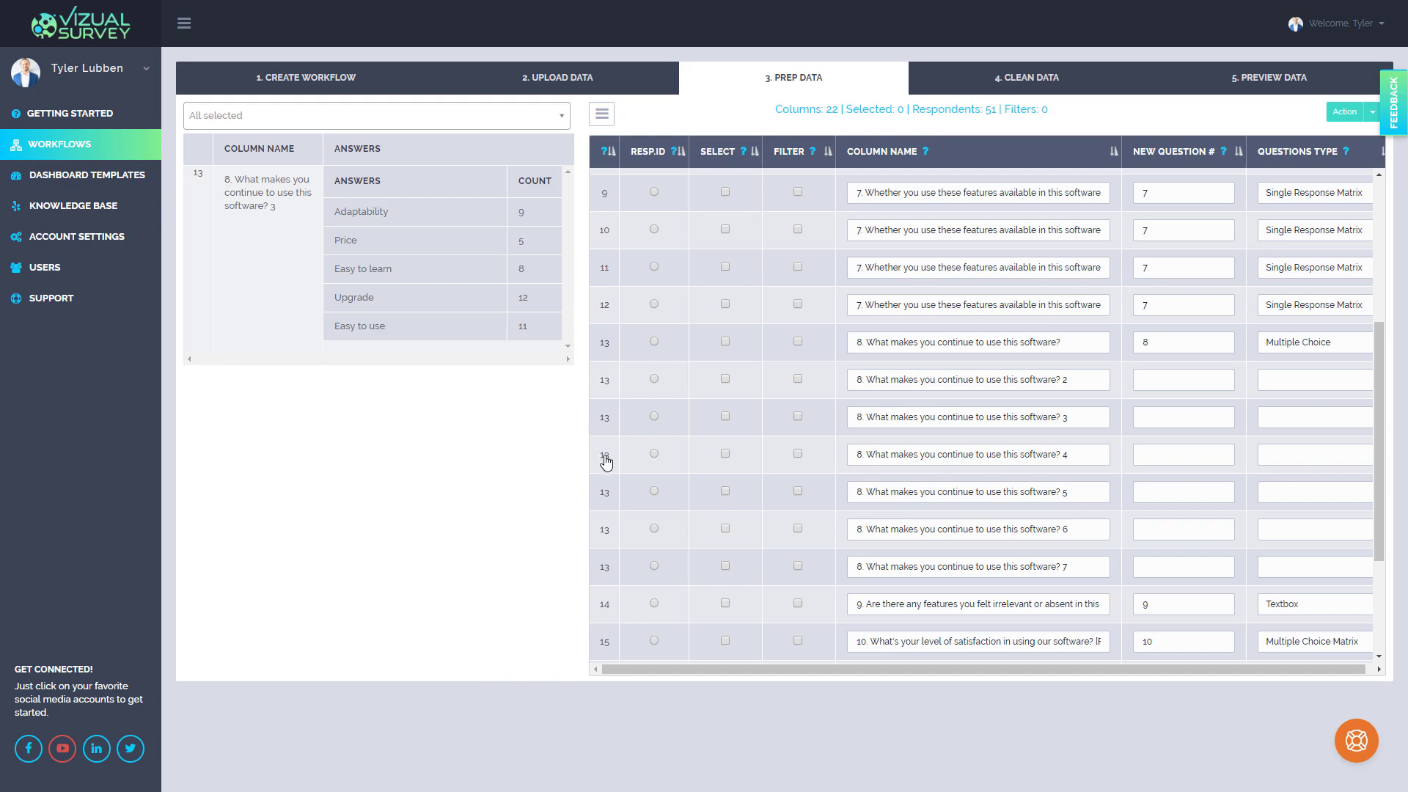
{"action": "left_click", "coordinate": [607, 458]}
{"action": "left_click", "coordinate": [606, 495]}
{"action": "left_click", "coordinate": [608, 536]}
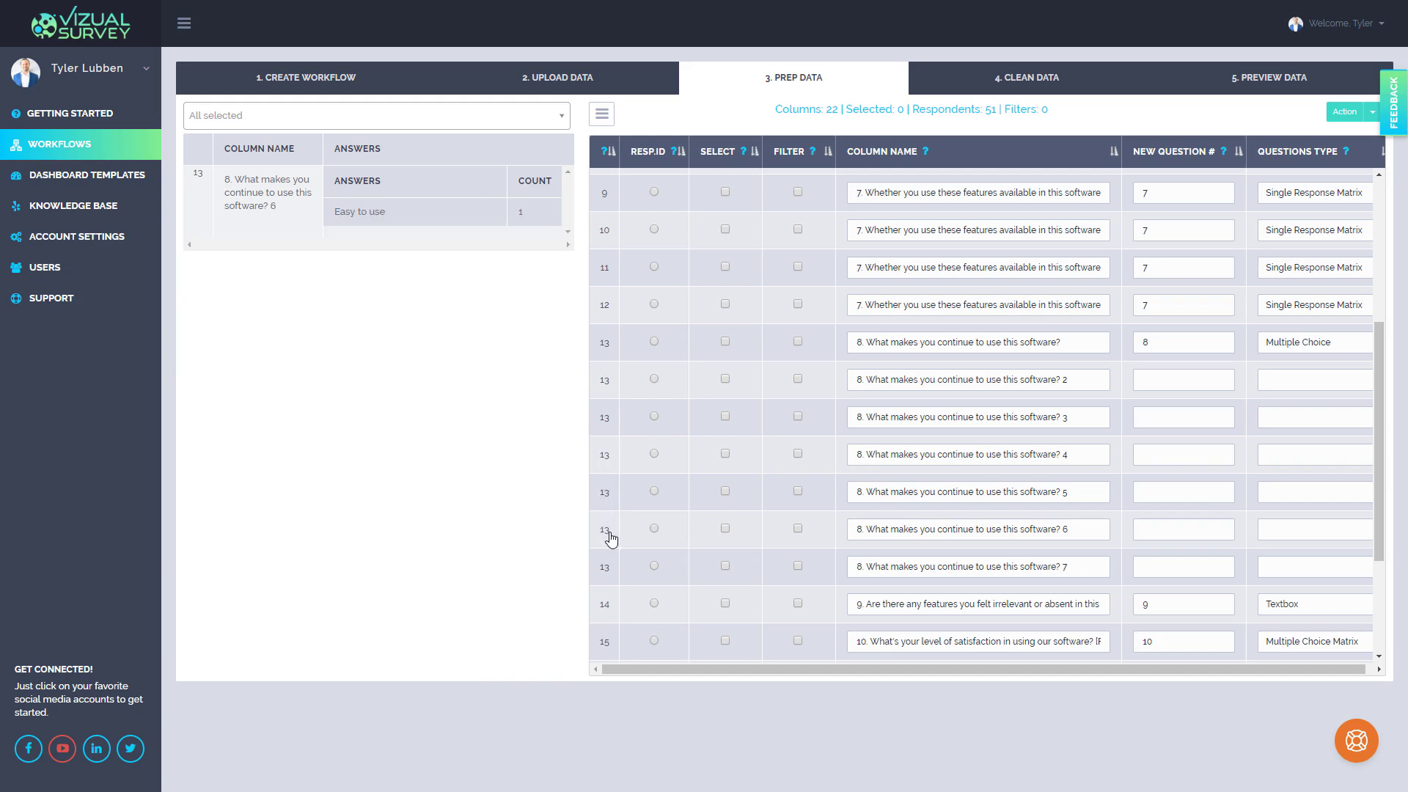
Assign question number 8 to all six new split question 8 columns
{"action": "left_click", "coordinate": [1141, 378]}
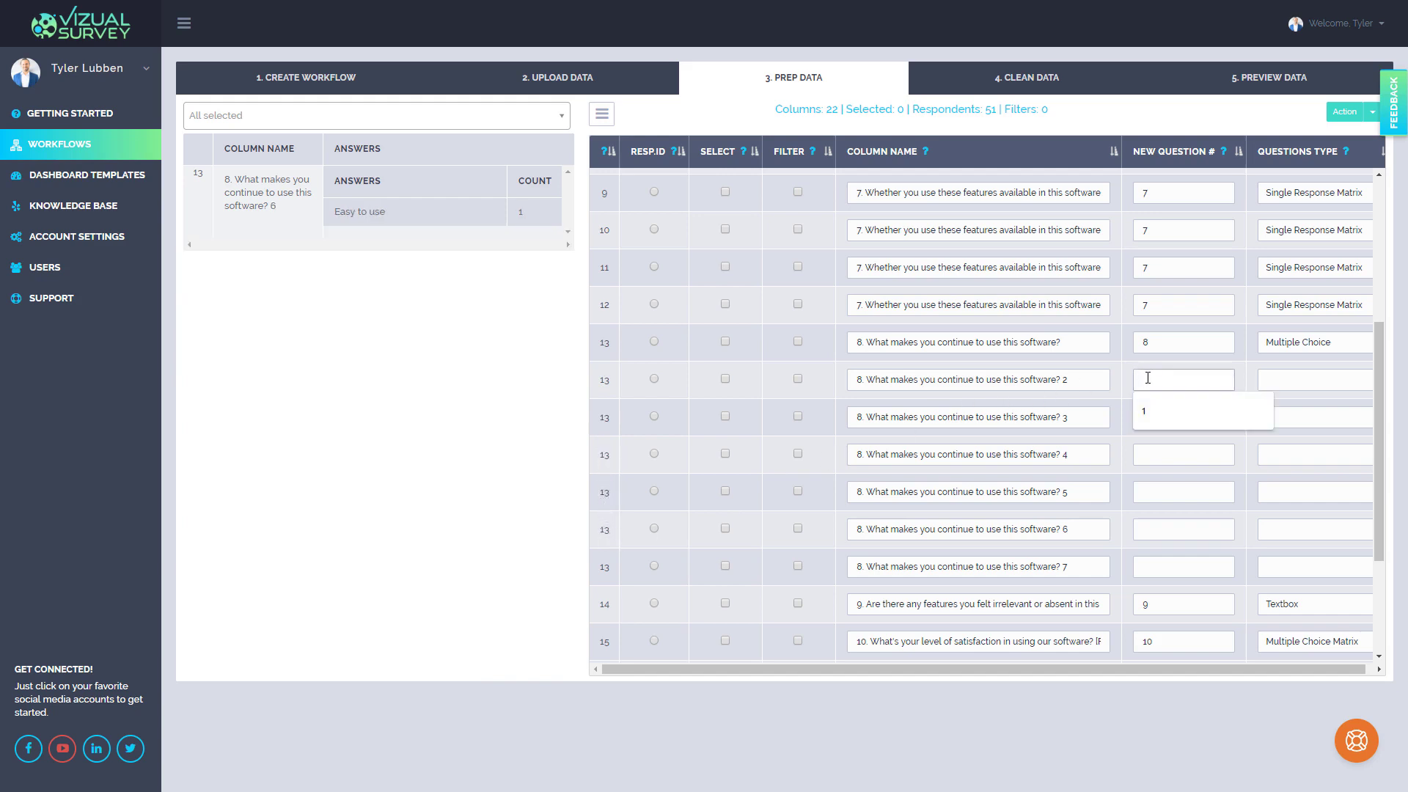
{"action": "type", "text": "8"}
{"action": "left_click", "coordinate": [1147, 417]}
{"action": "type", "text": "8"}
{"action": "left_click", "coordinate": [1153, 455]}
{"action": "type", "text": "8"}
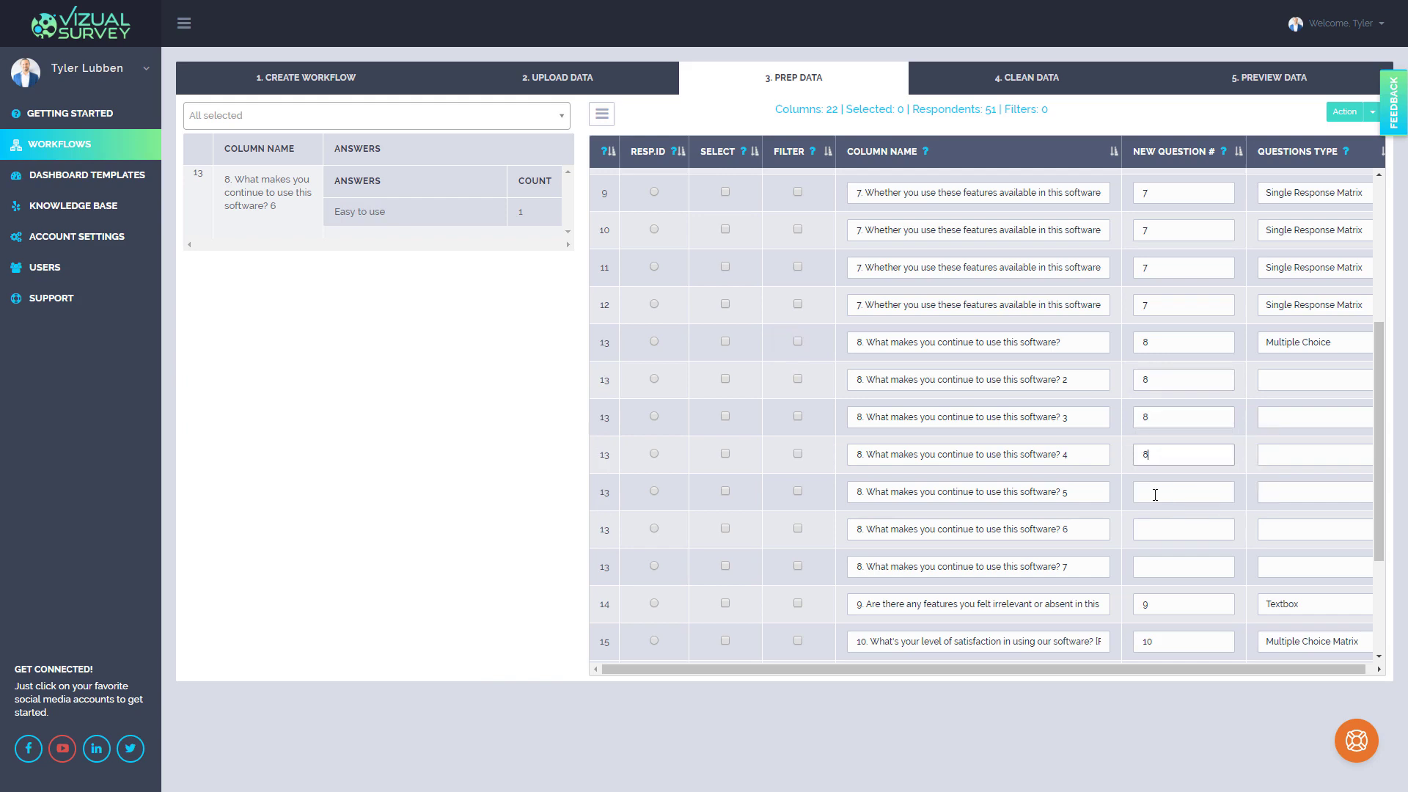
{"action": "left_click", "coordinate": [1154, 492]}
{"action": "type", "text": "8"}
{"action": "left_click", "coordinate": [1153, 530]}
{"action": "type", "text": "8"}
{"action": "left_click", "coordinate": [1151, 569]}
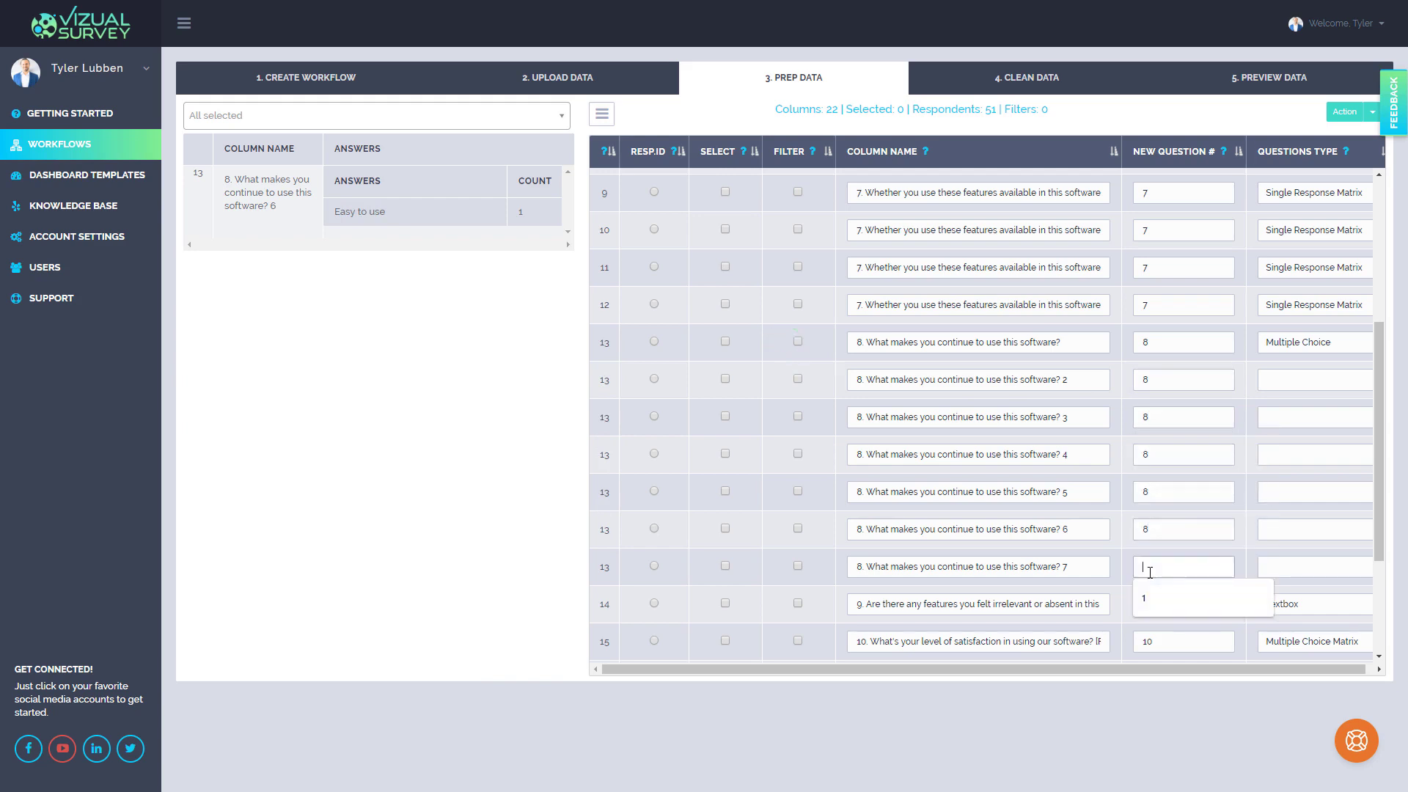
{"action": "type", "text": "8"}
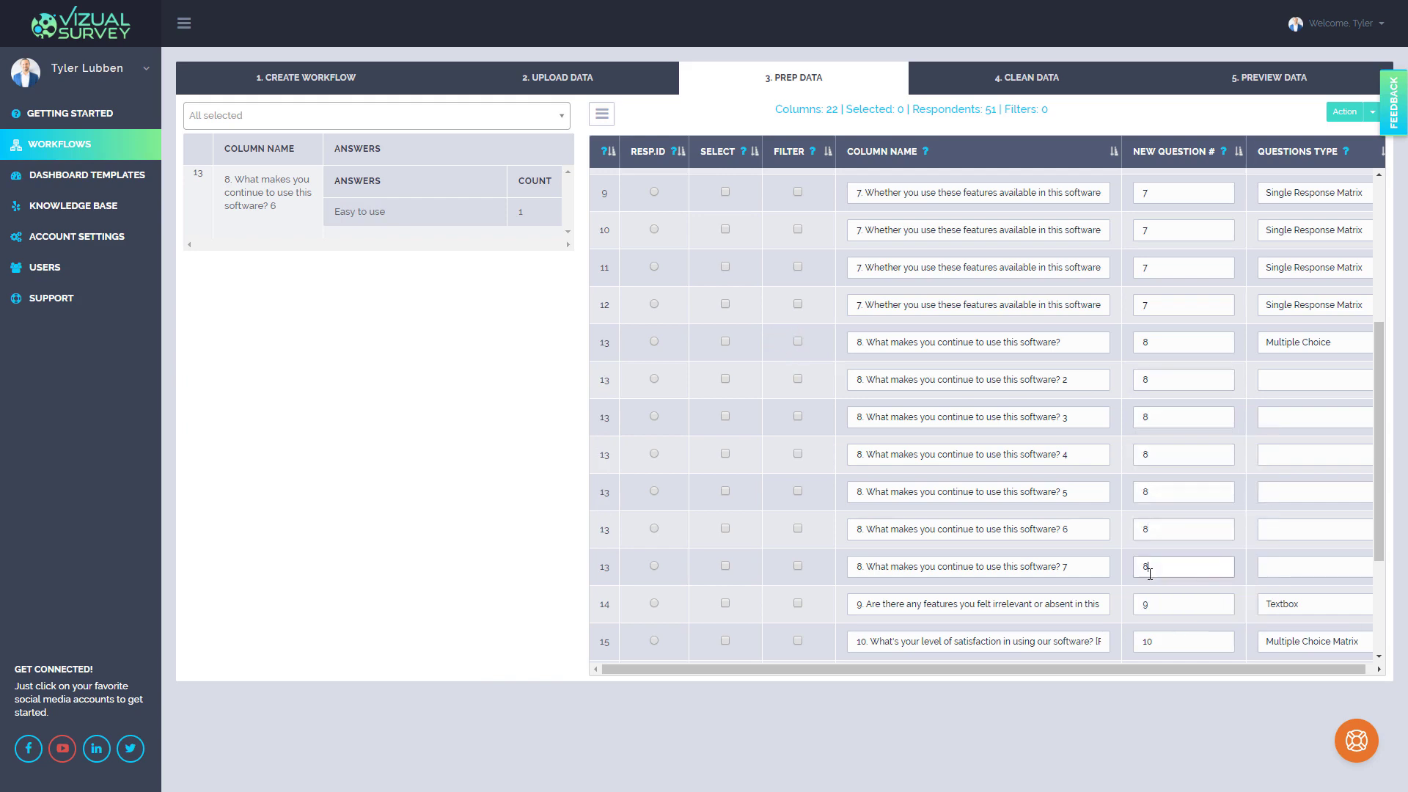
{"action": "left_click", "coordinate": [1293, 380]}
{"action": "left_click", "coordinate": [1295, 418]}
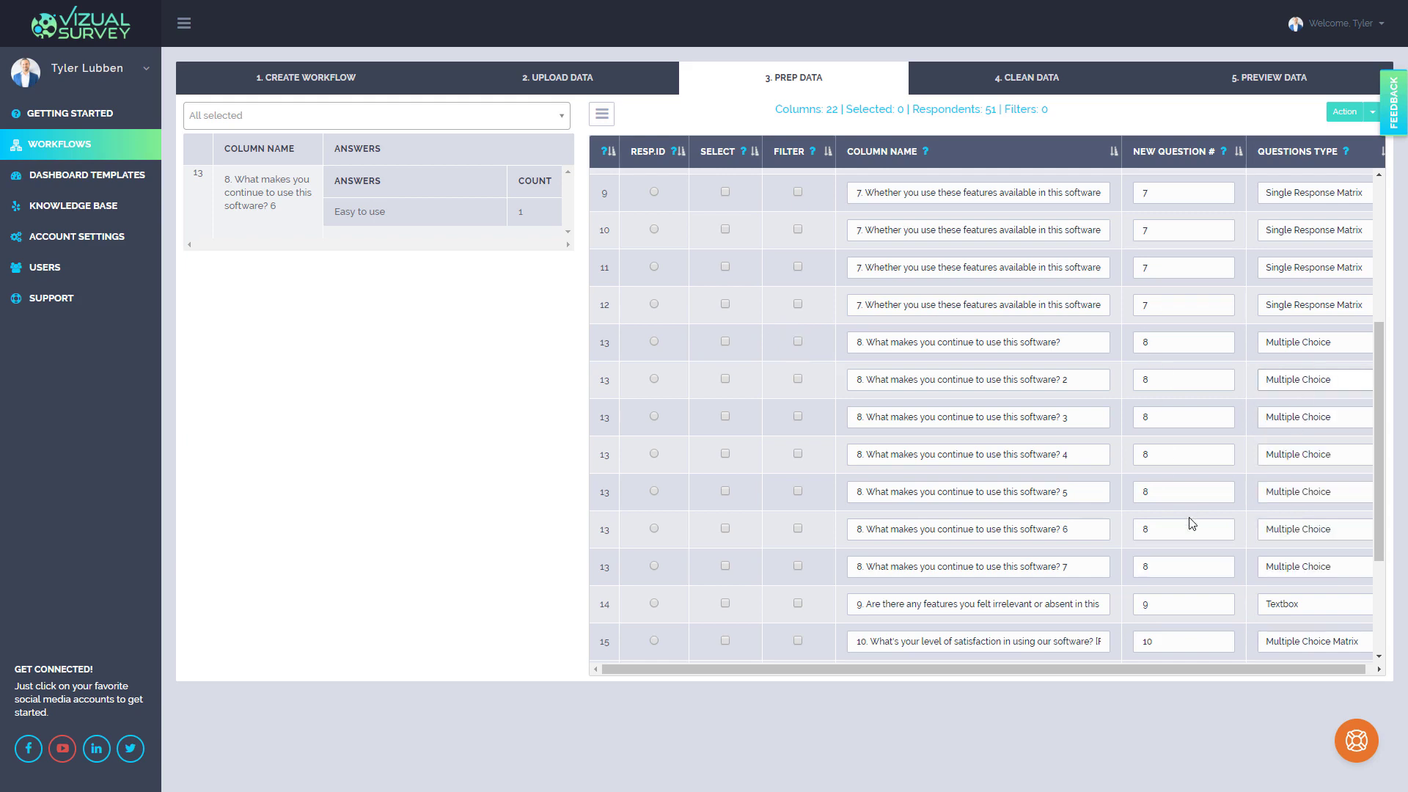
Mark the gender question as a filter named Gender
{"action": "scroll", "coordinate": [806, 259], "scroll_direction": "up", "scroll_amount": 3}
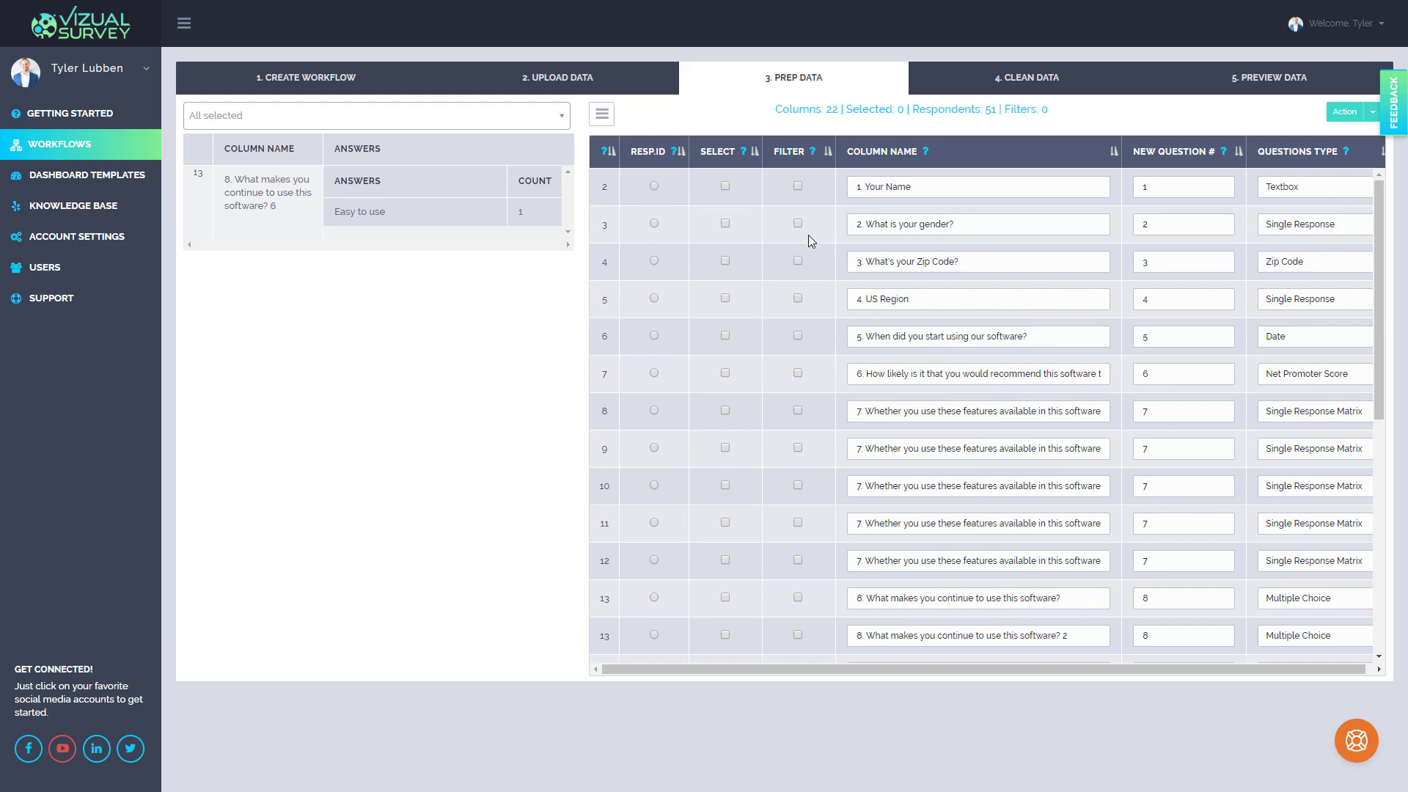
{"action": "left_click", "coordinate": [799, 223]}
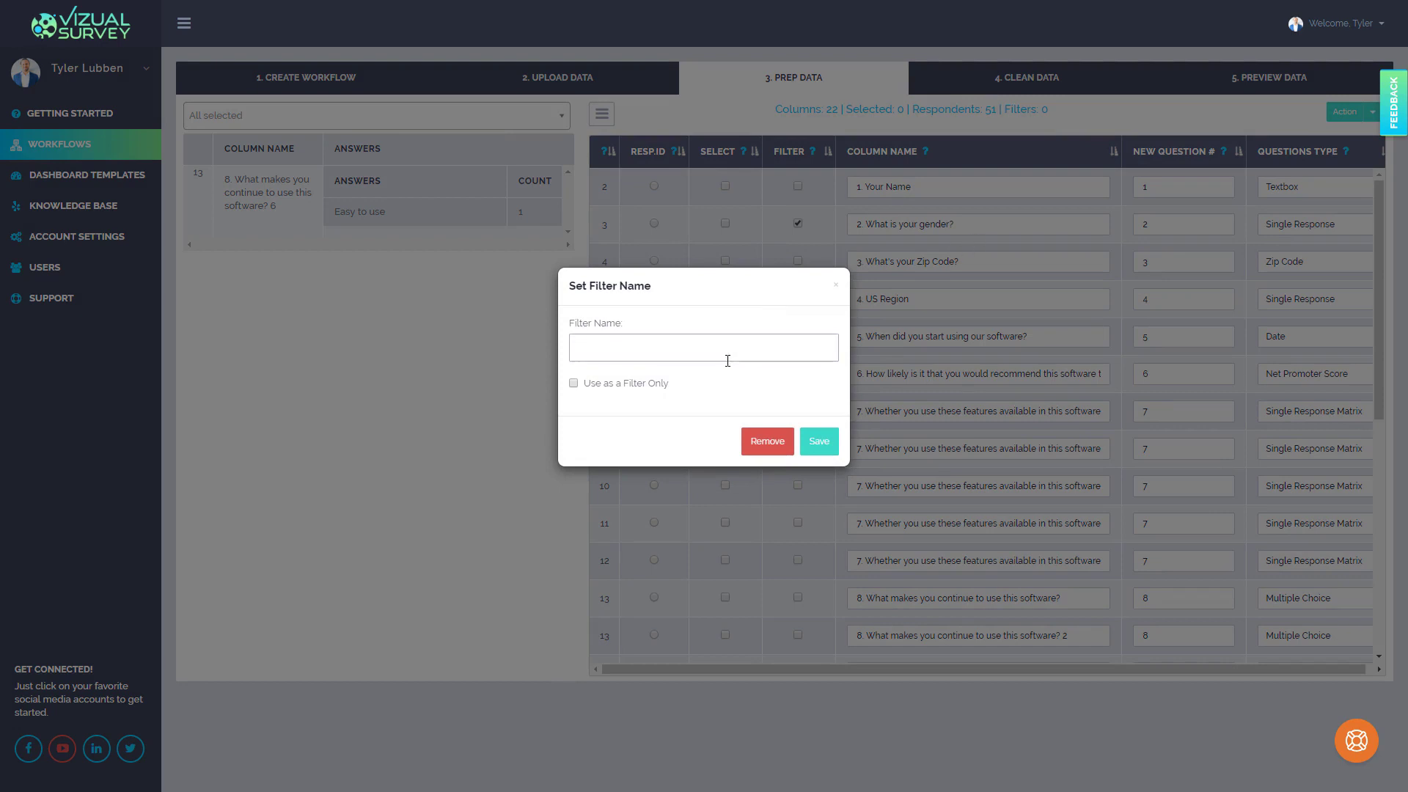
{"action": "type", "text": "Gender"}
{"action": "left_click", "coordinate": [818, 441]}
Mark the US Region question as a filter named Region
{"action": "left_click", "coordinate": [798, 299]}
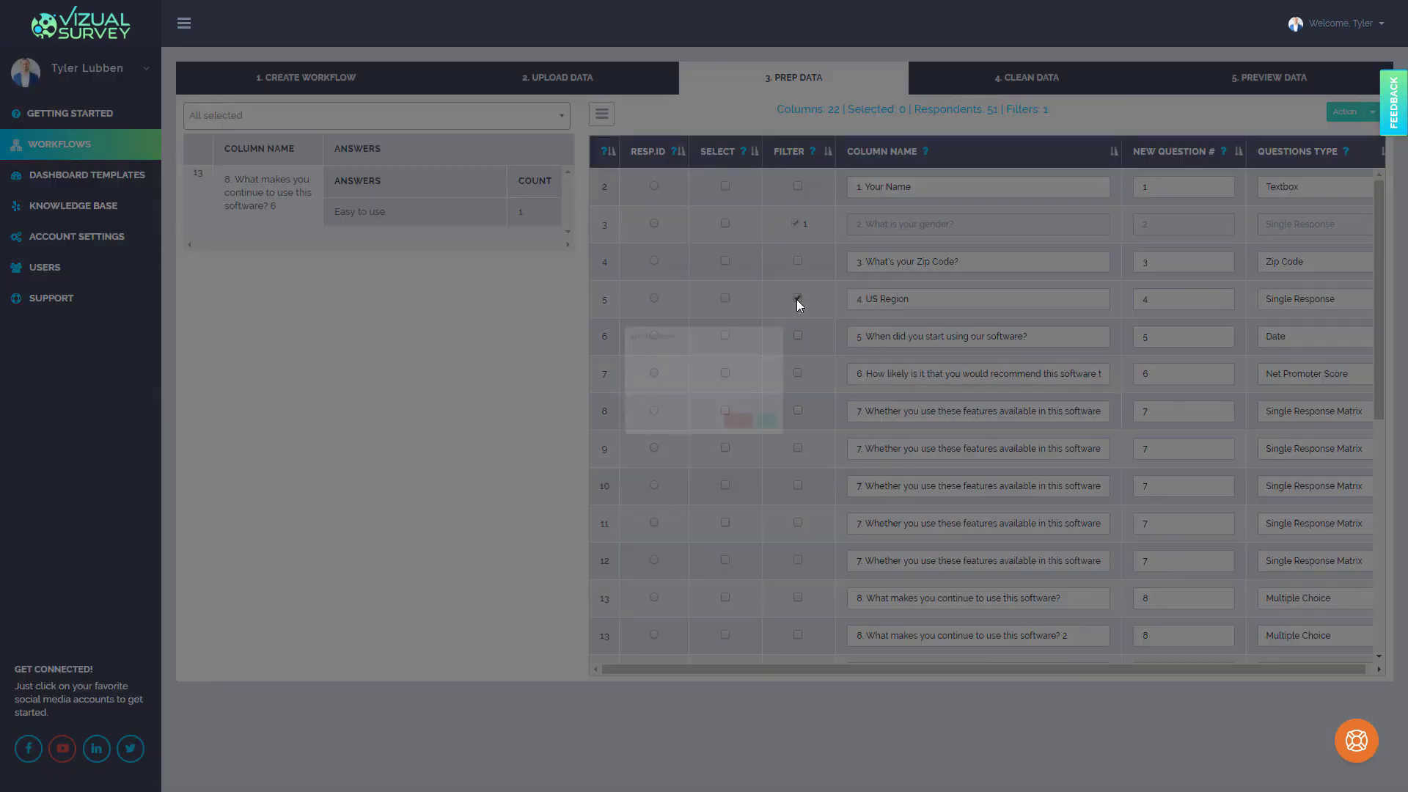
{"action": "left_click", "coordinate": [705, 340]}
{"action": "type", "text": "Re"}
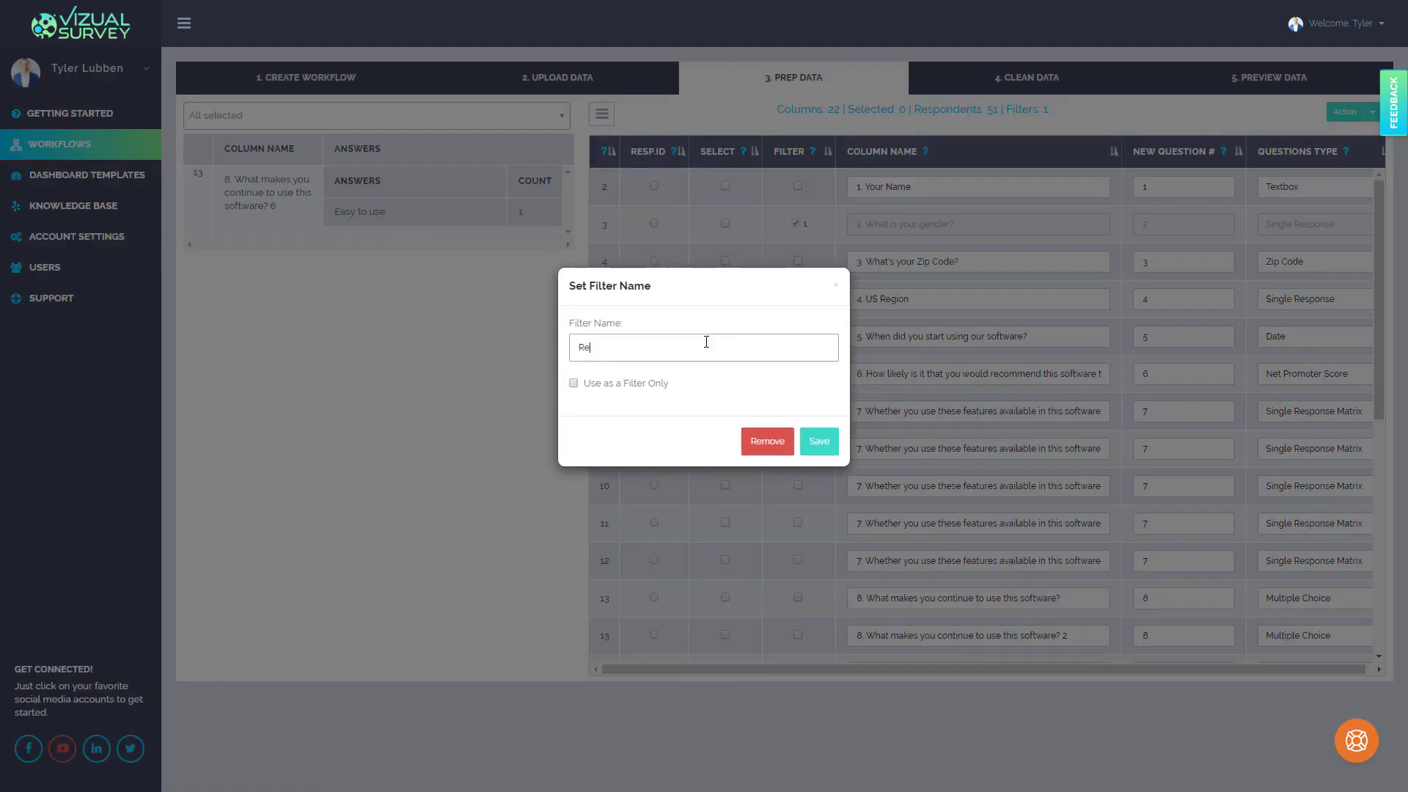
{"action": "type", "text": "gion"}
{"action": "left_click", "coordinate": [819, 440]}
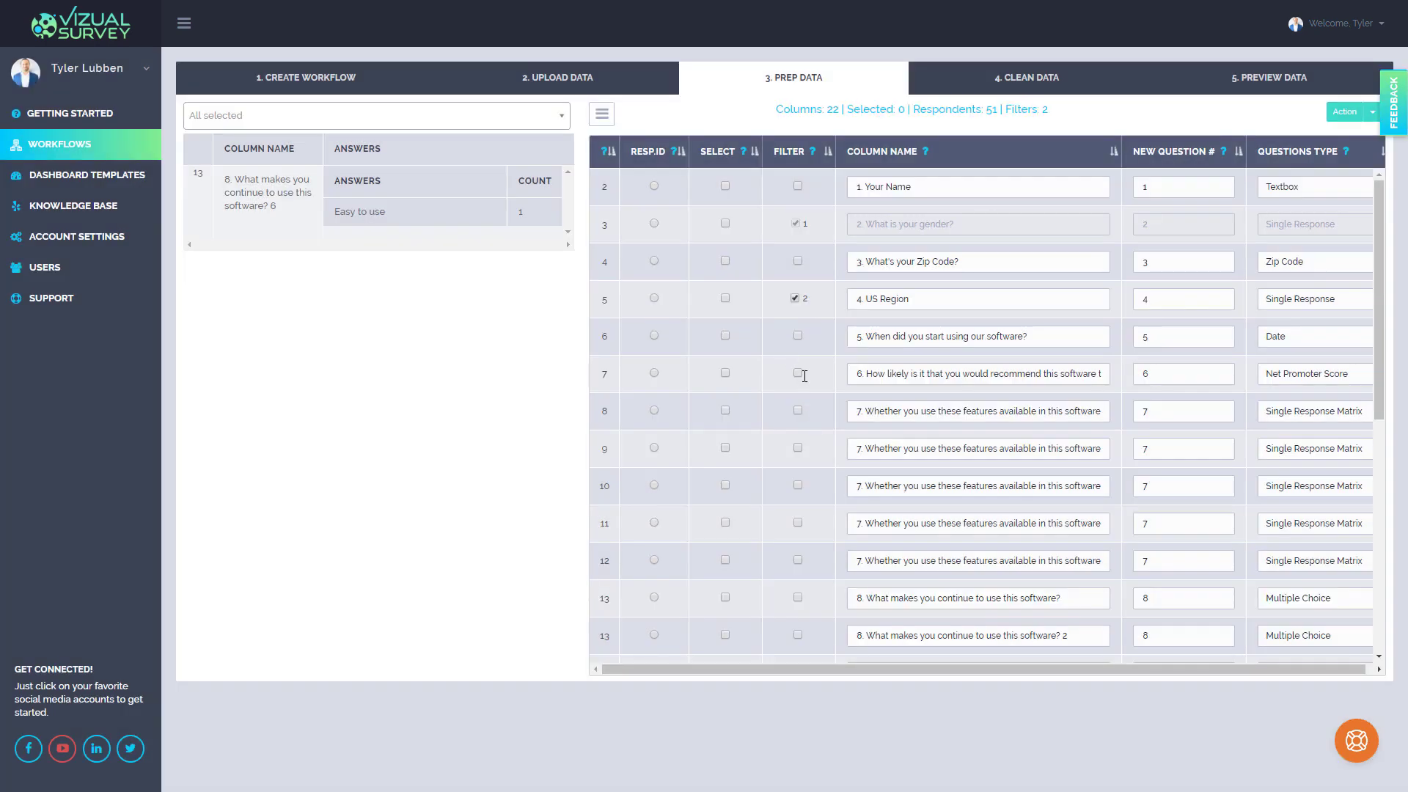
Mark the recommendation likelihood question as a filter named Nps
{"action": "left_click", "coordinate": [798, 372]}
{"action": "left_click", "coordinate": [726, 352]}
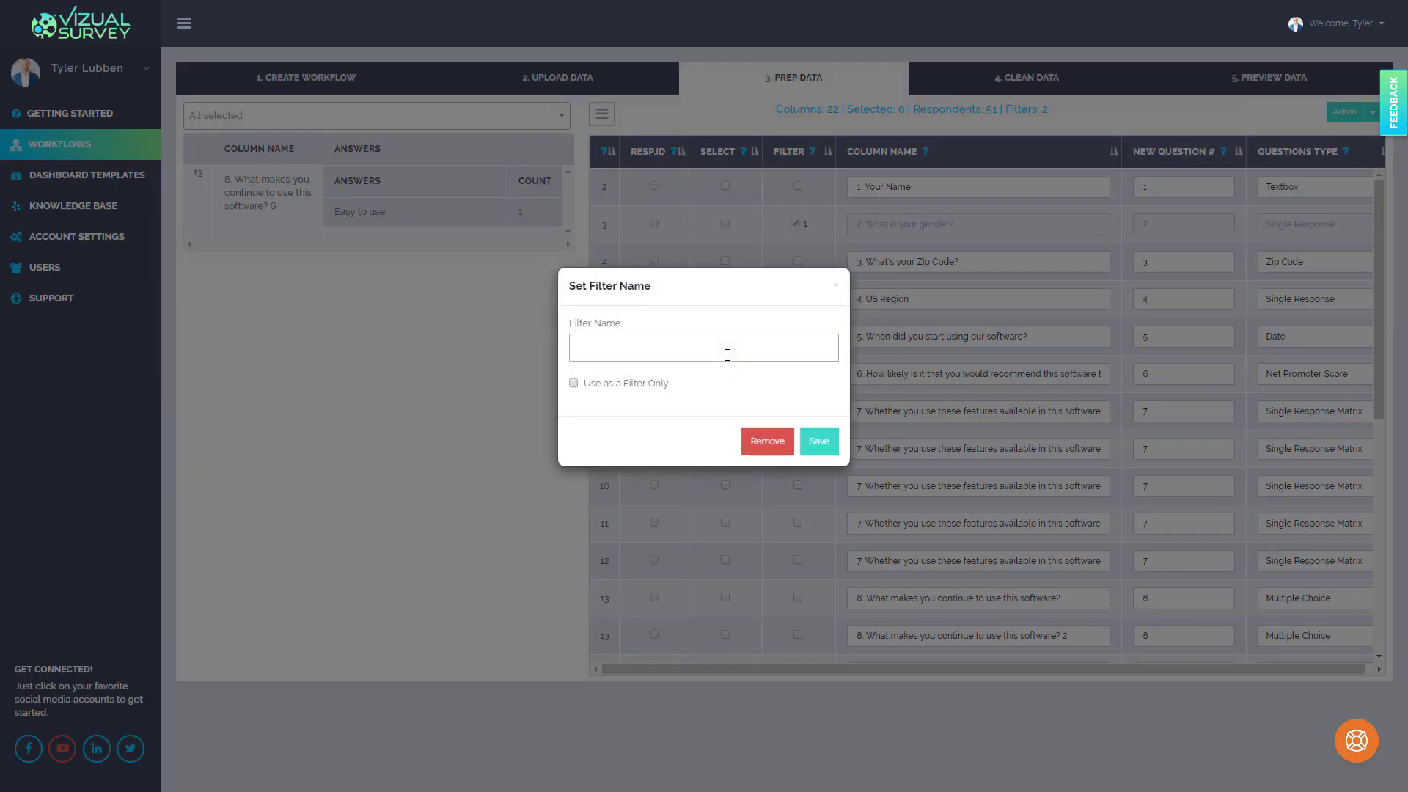
{"action": "type", "text": "Nps"}
{"action": "left_click", "coordinate": [820, 443]}
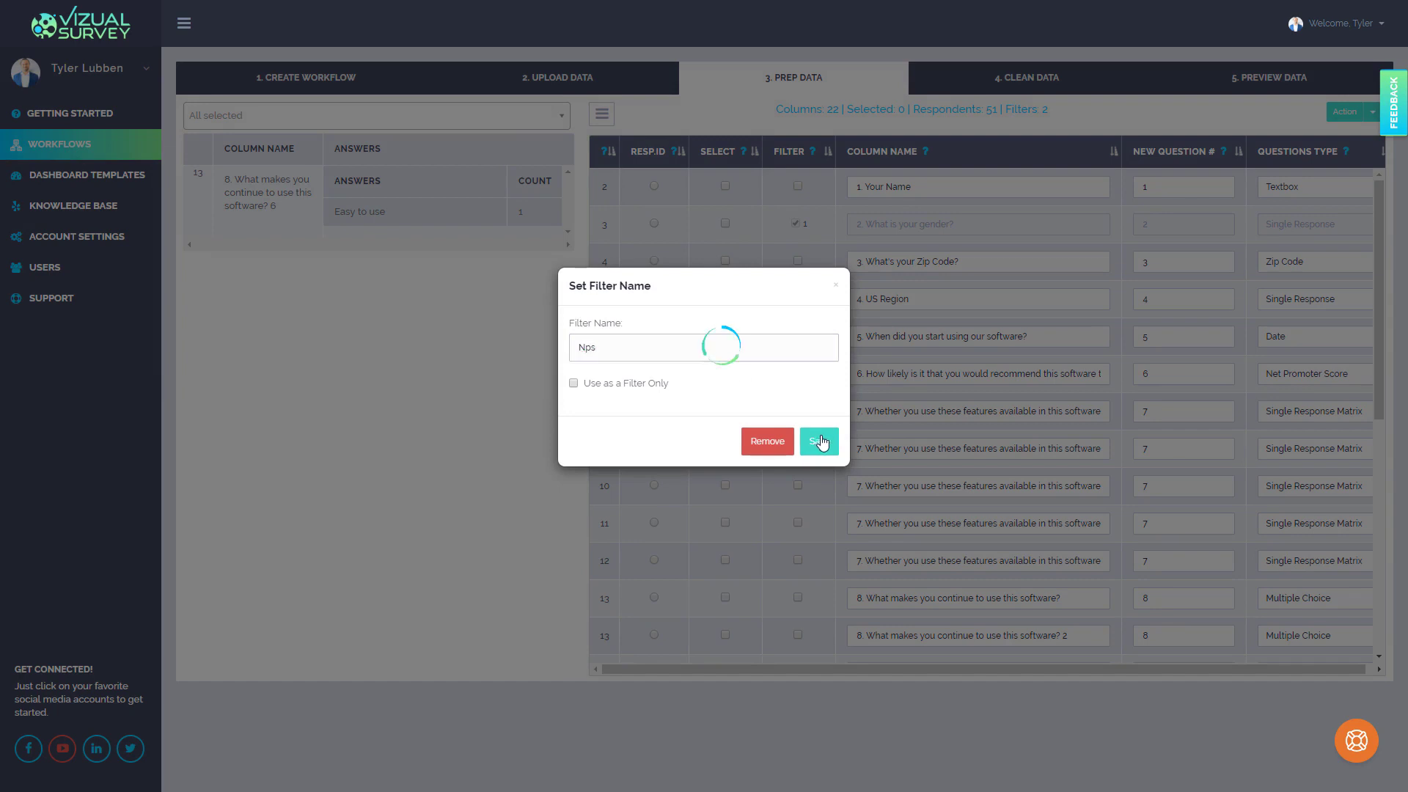